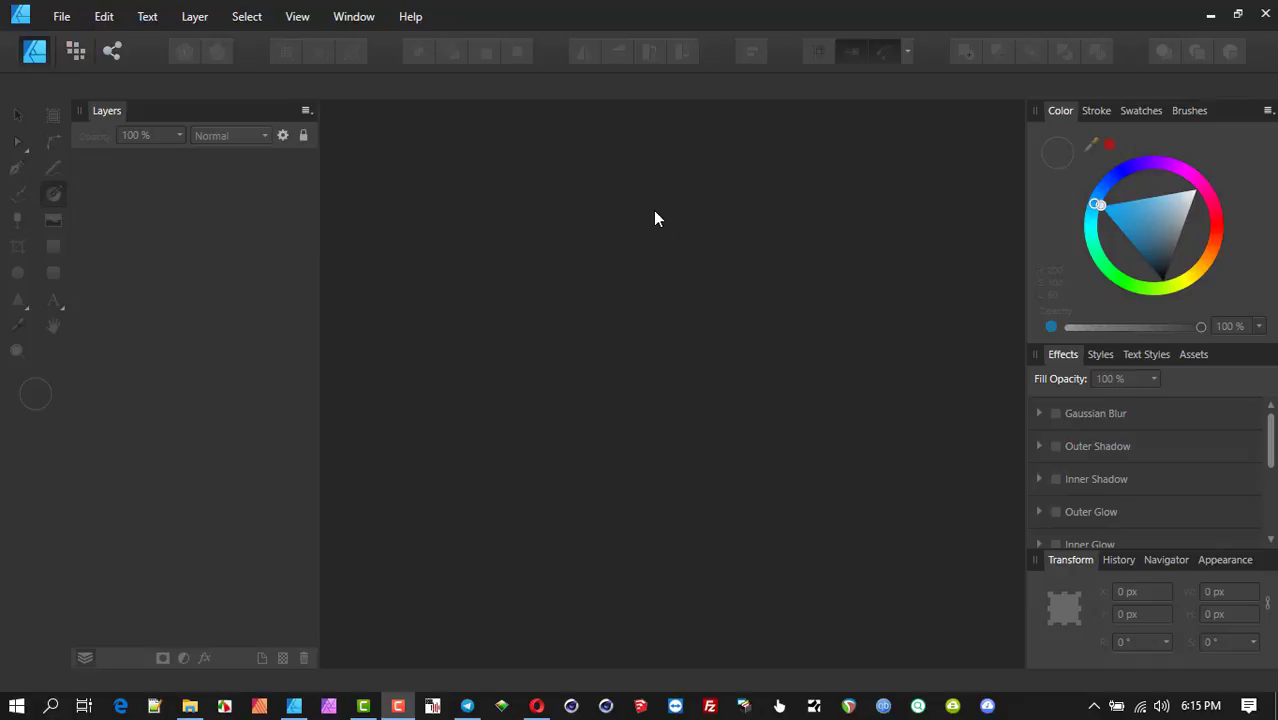
Create a new 1920×1080 px document from the Web FHD 1080p preset.
{"action": "left_click", "coordinate": [61, 16]}
{"action": "left_click", "coordinate": [89, 59]}
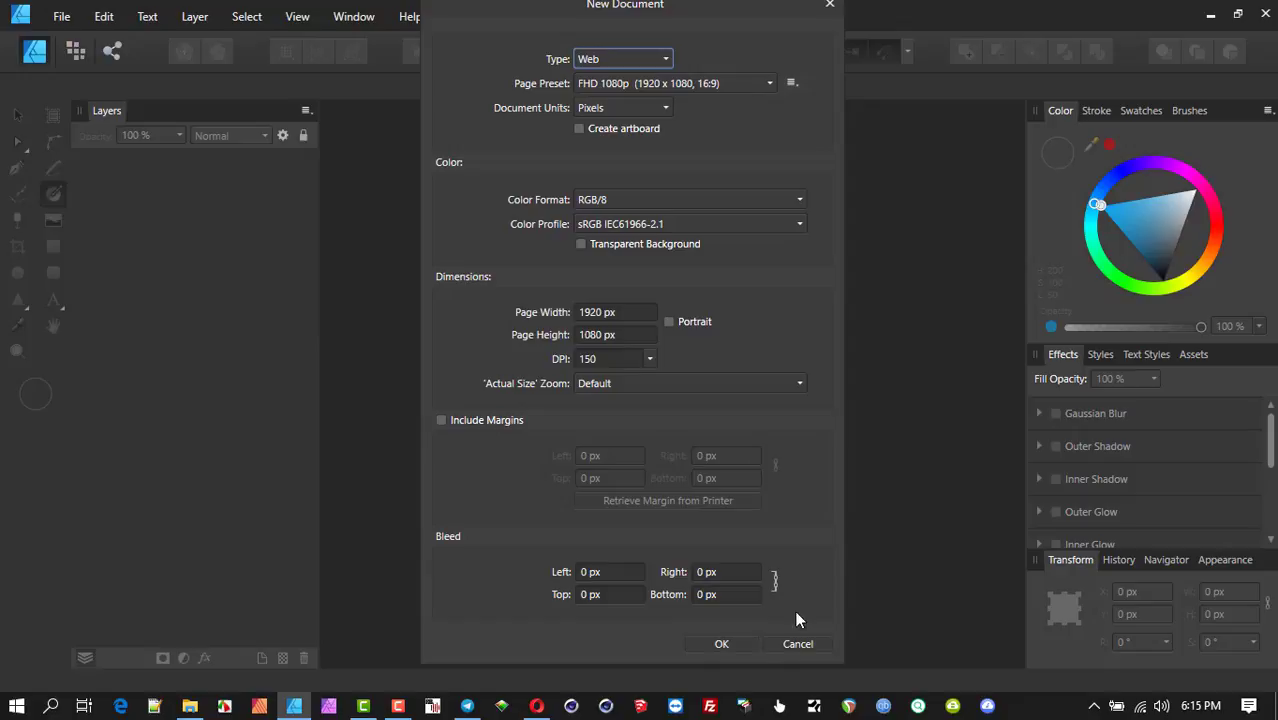
{"action": "left_click", "coordinate": [747, 642]}
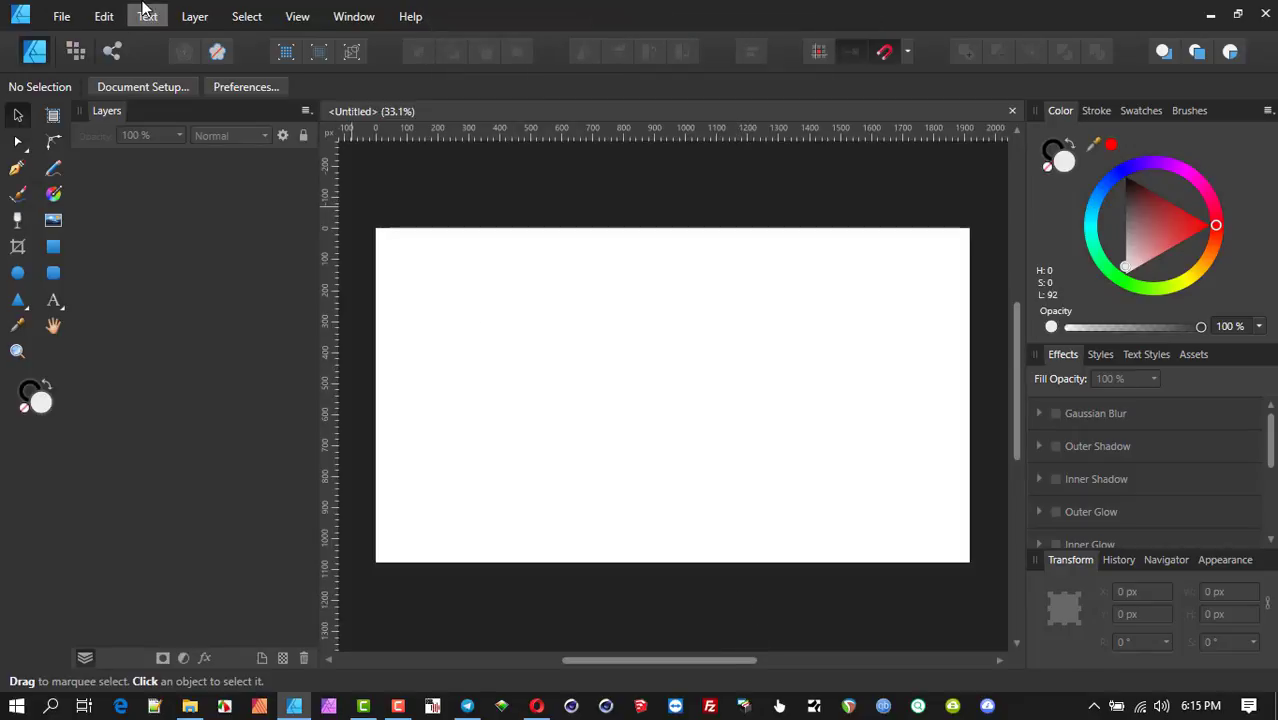
{"action": "left_click", "coordinate": [61, 16]}
{"action": "left_click", "coordinate": [507, 190]}
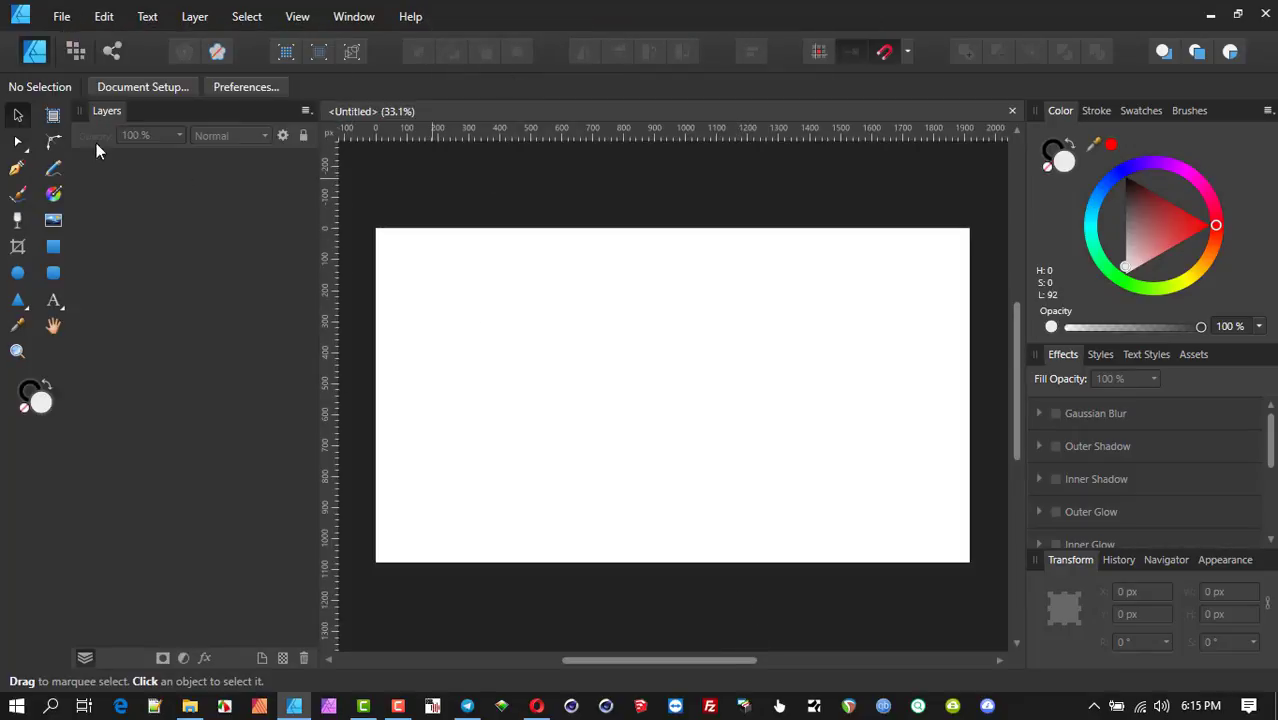
Draw a blue-filled rectangle covering the entire page.
{"action": "left_click", "coordinate": [53, 246]}
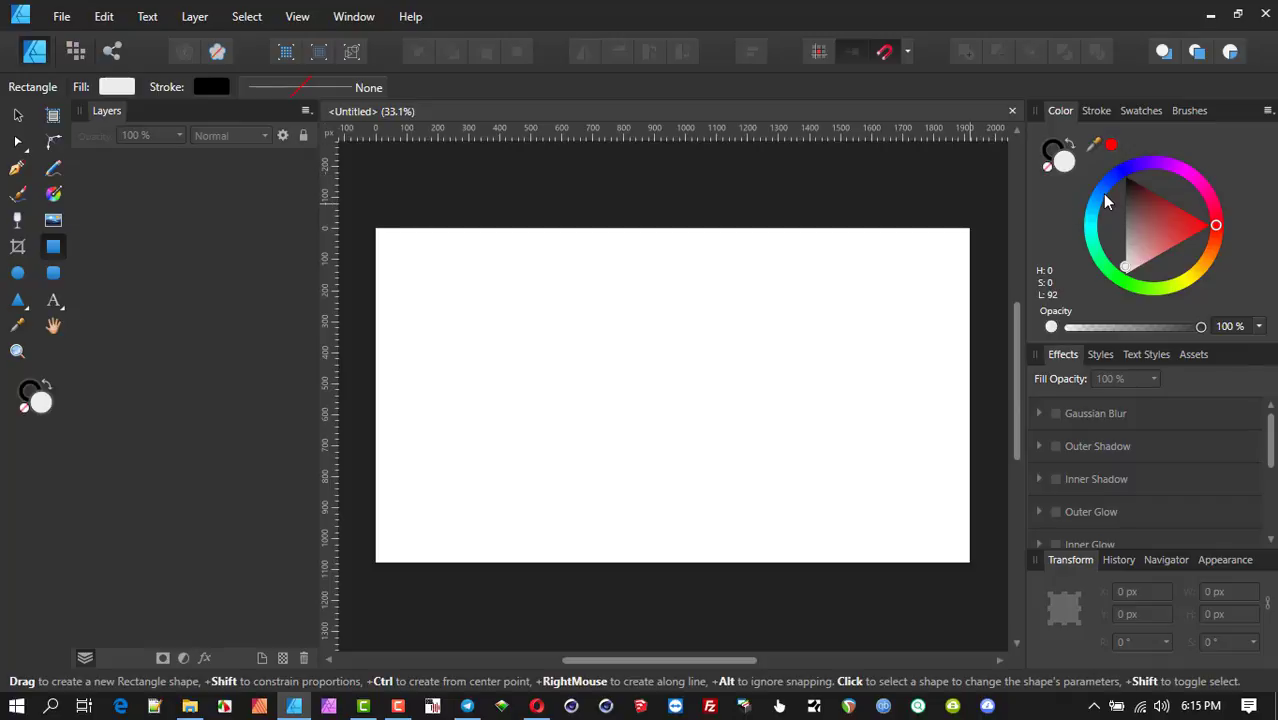
{"action": "left_click", "coordinate": [1100, 200]}
{"action": "left_click_drag", "start_coordinate": [365, 228], "coordinate": [958, 562]}
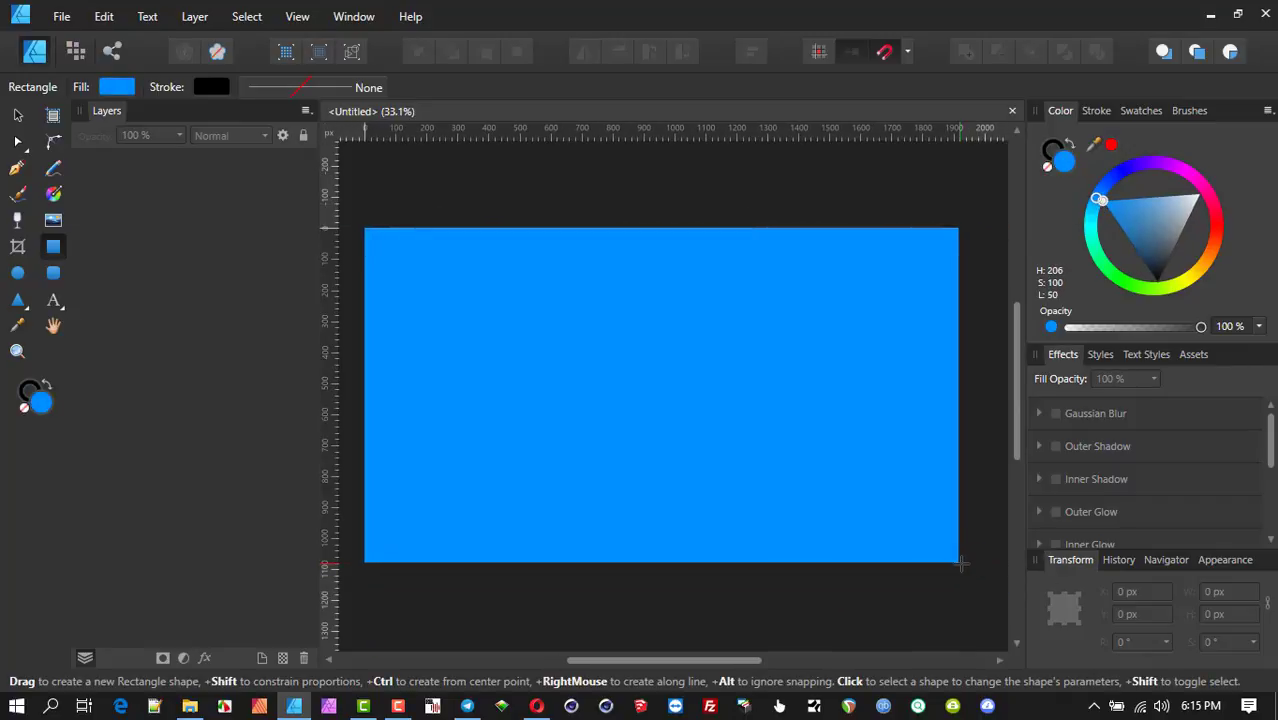
Start placing an image and browse from the DATA (D:) drive to the 3D Designs folder.
{"action": "left_click", "coordinate": [62, 18]}
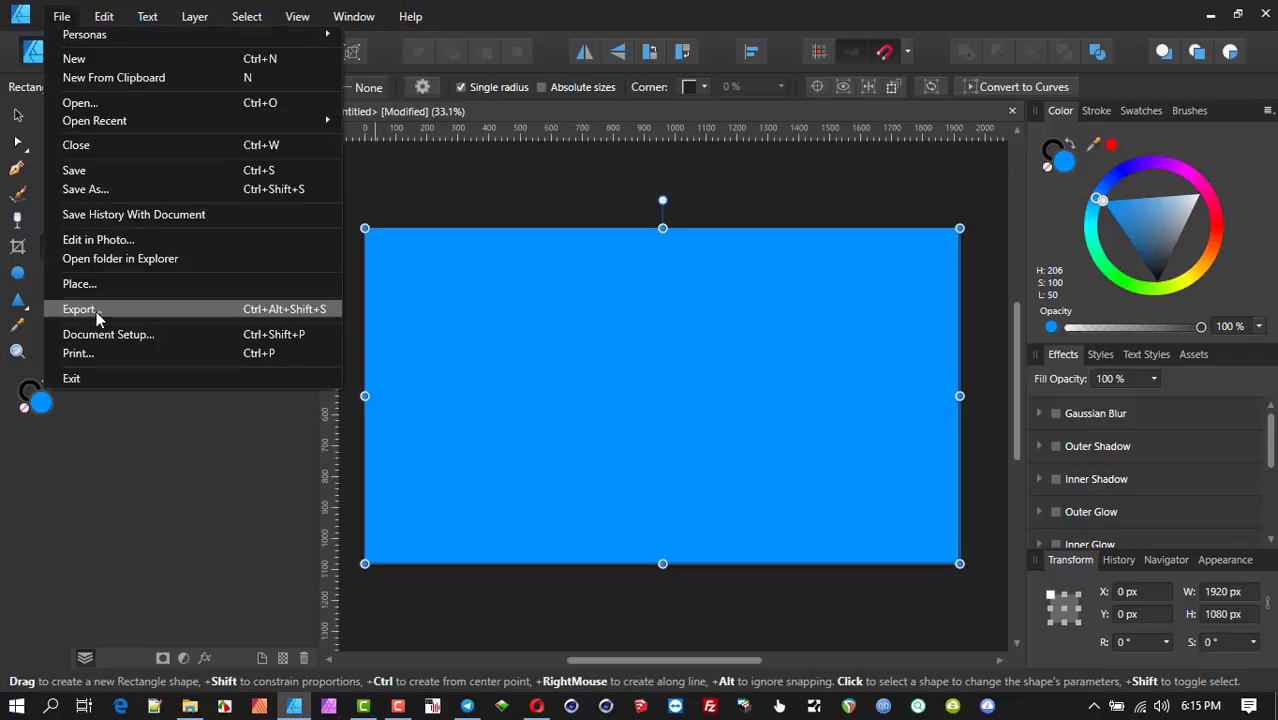
{"action": "left_click", "coordinate": [112, 286]}
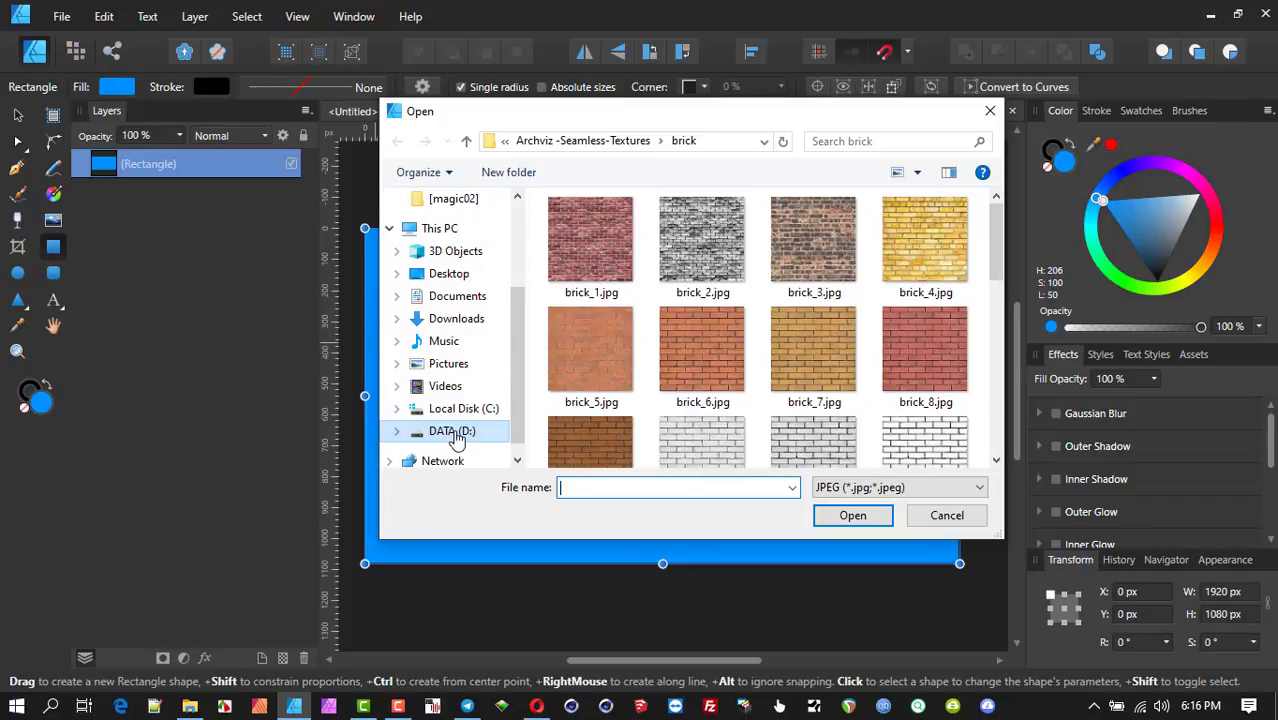
{"action": "left_click", "coordinate": [468, 365]}
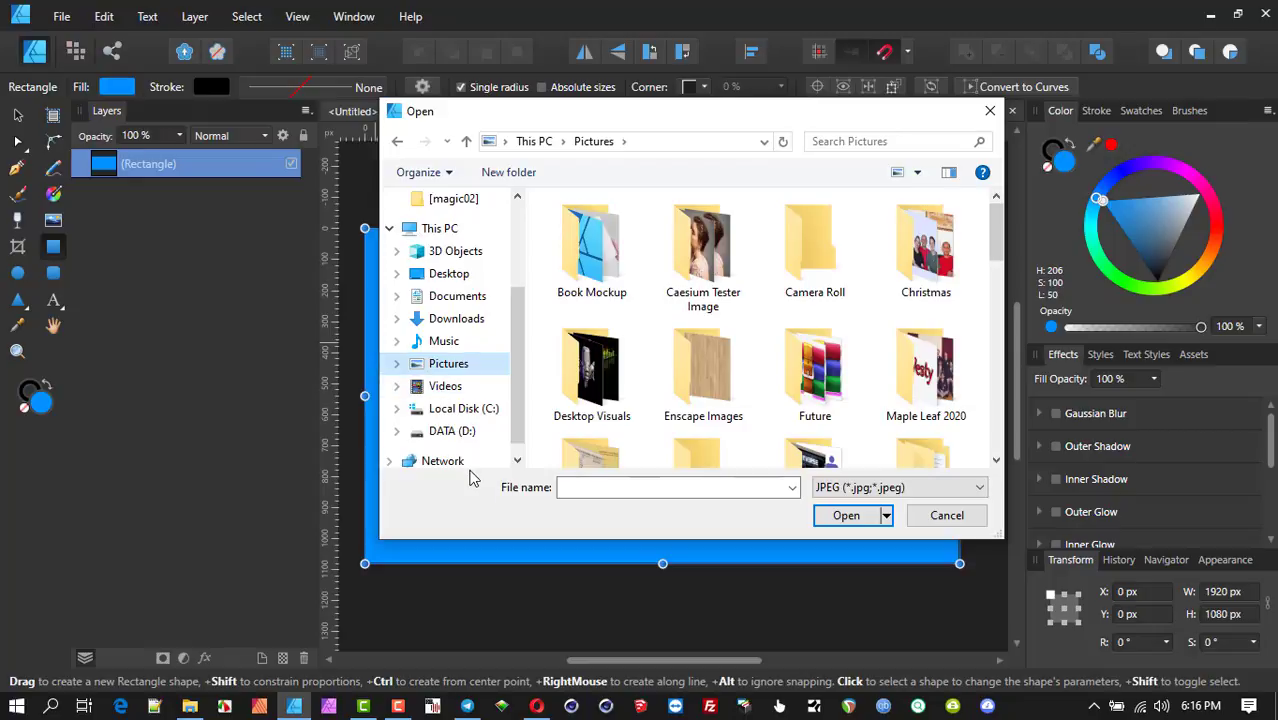
{"action": "left_click", "coordinate": [465, 437]}
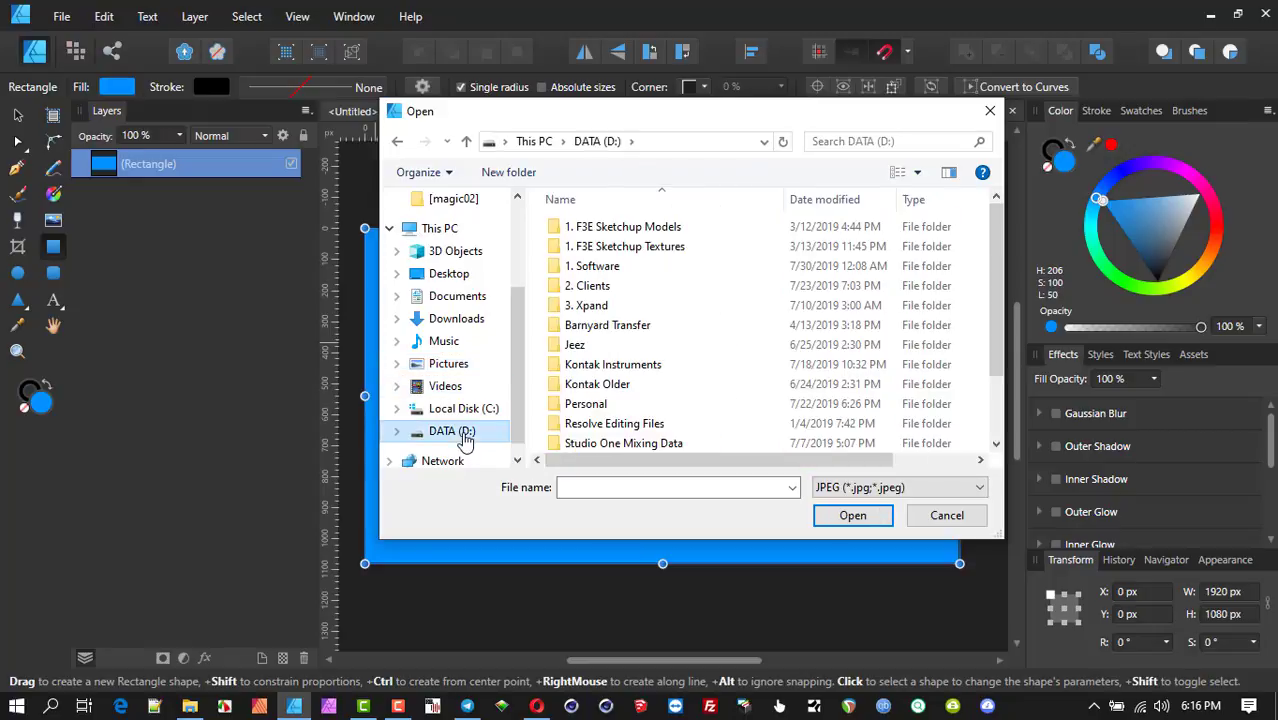
{"action": "double_click", "coordinate": [600, 287]}
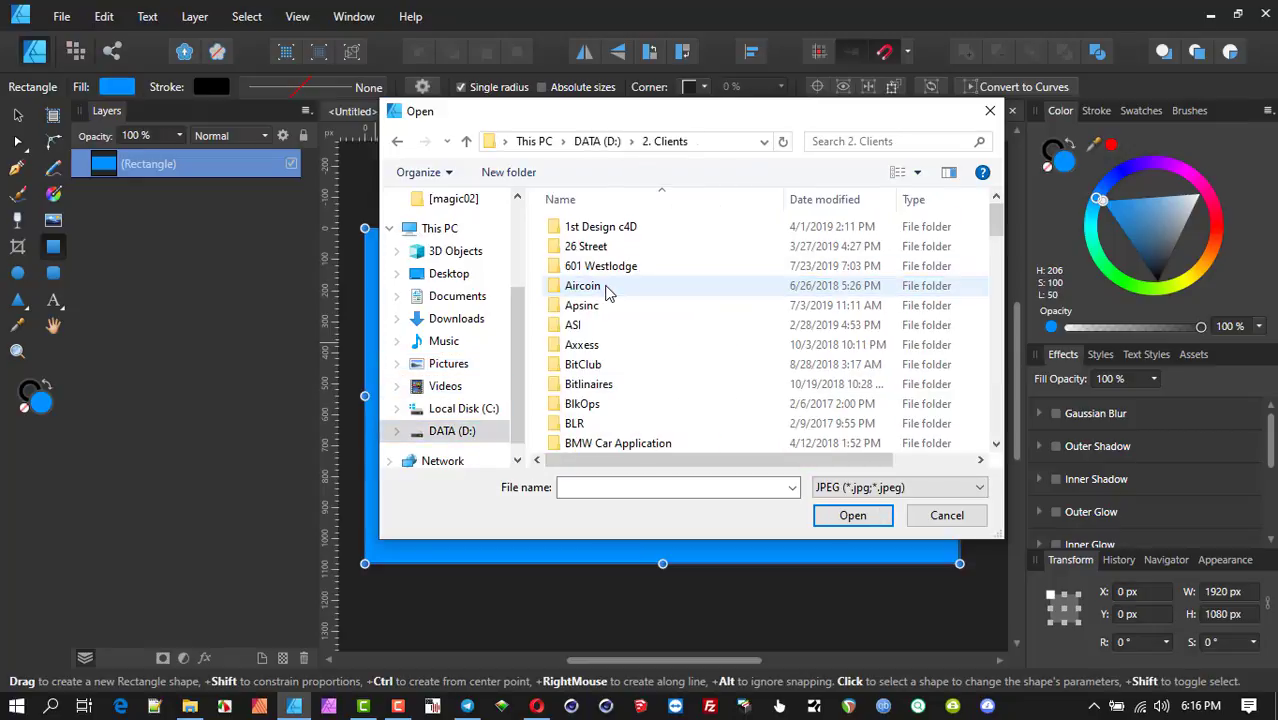
{"action": "key", "text": "l"}
{"action": "key", "text": "l"}
{"action": "key", "text": "l"}
{"action": "key", "text": "l"}
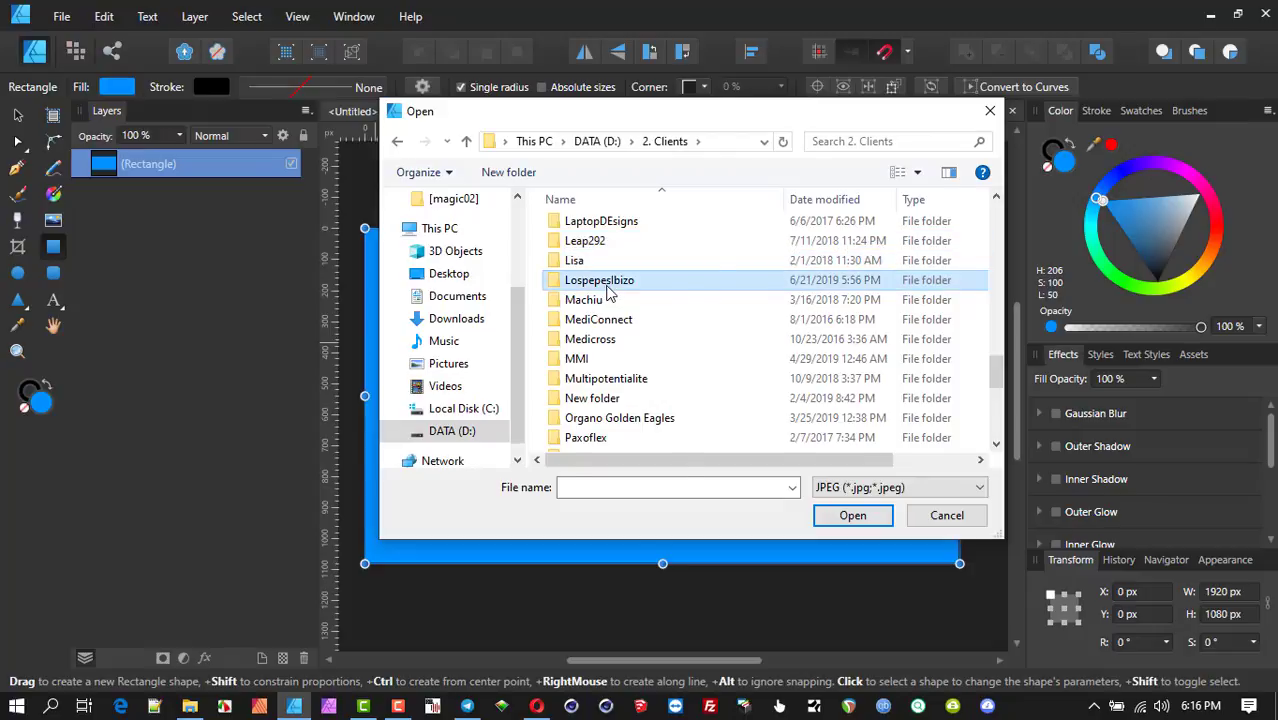
{"action": "key", "text": "Return"}
{"action": "double_click", "coordinate": [593, 250]}
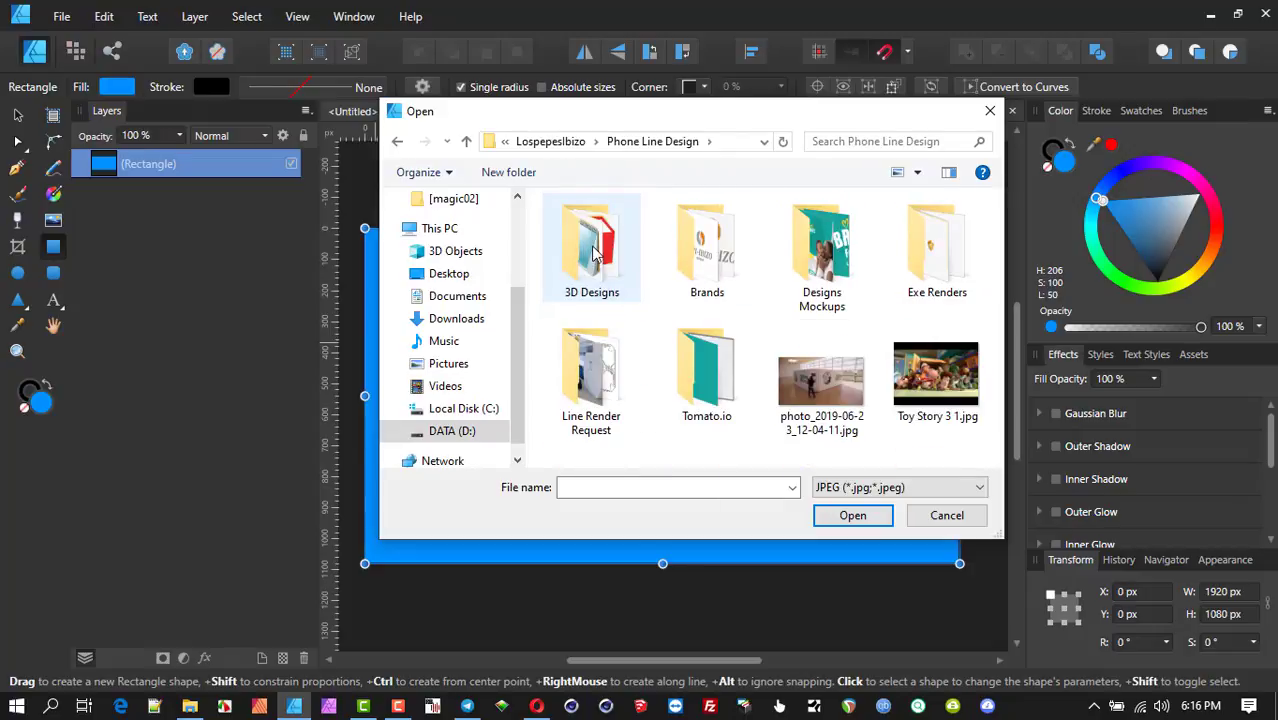
{"action": "double_click", "coordinate": [593, 250]}
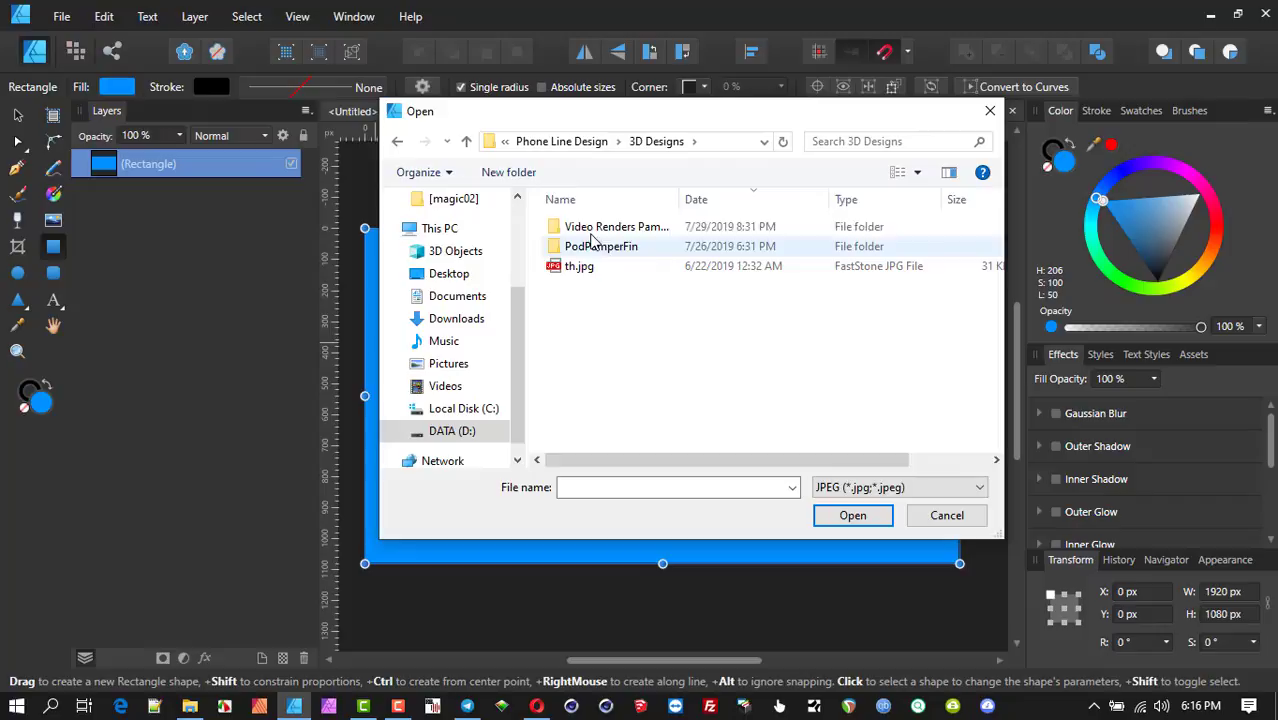
In the Video Renders Pamper folder, show only PNG files and load LogoTrans.png.
{"action": "left_click", "coordinate": [919, 175]}
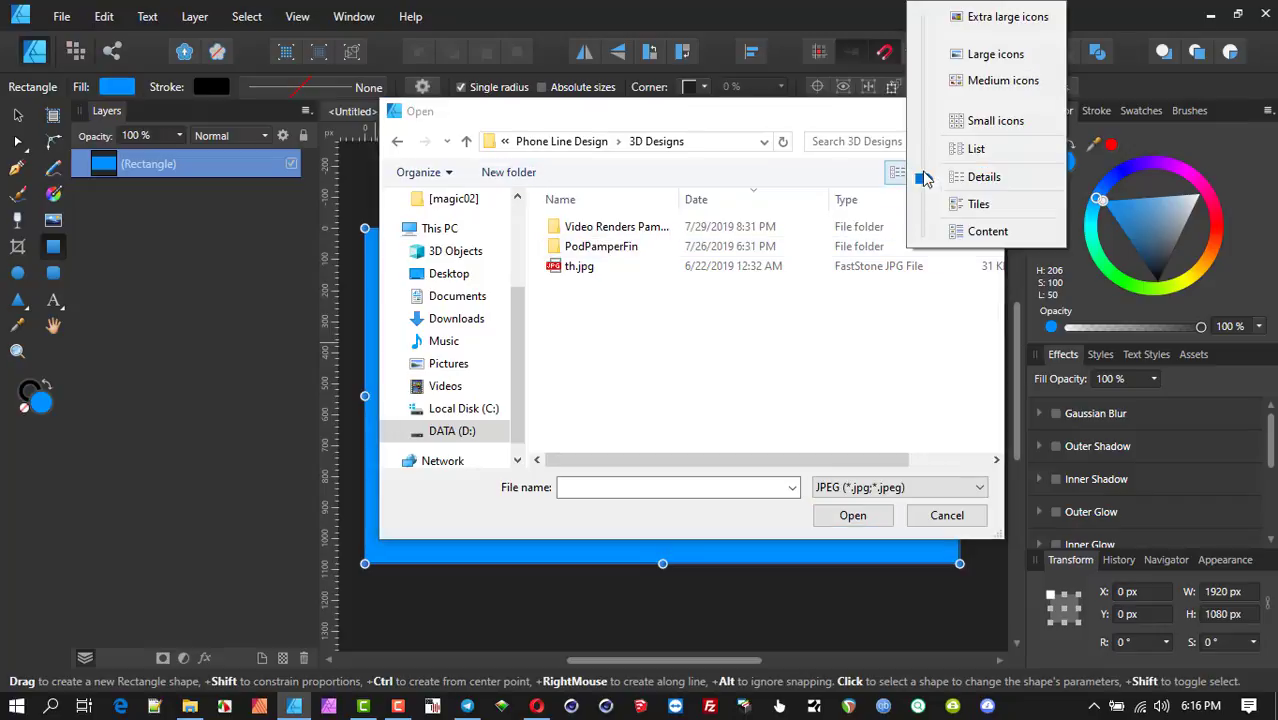
{"action": "left_click", "coordinate": [985, 55]}
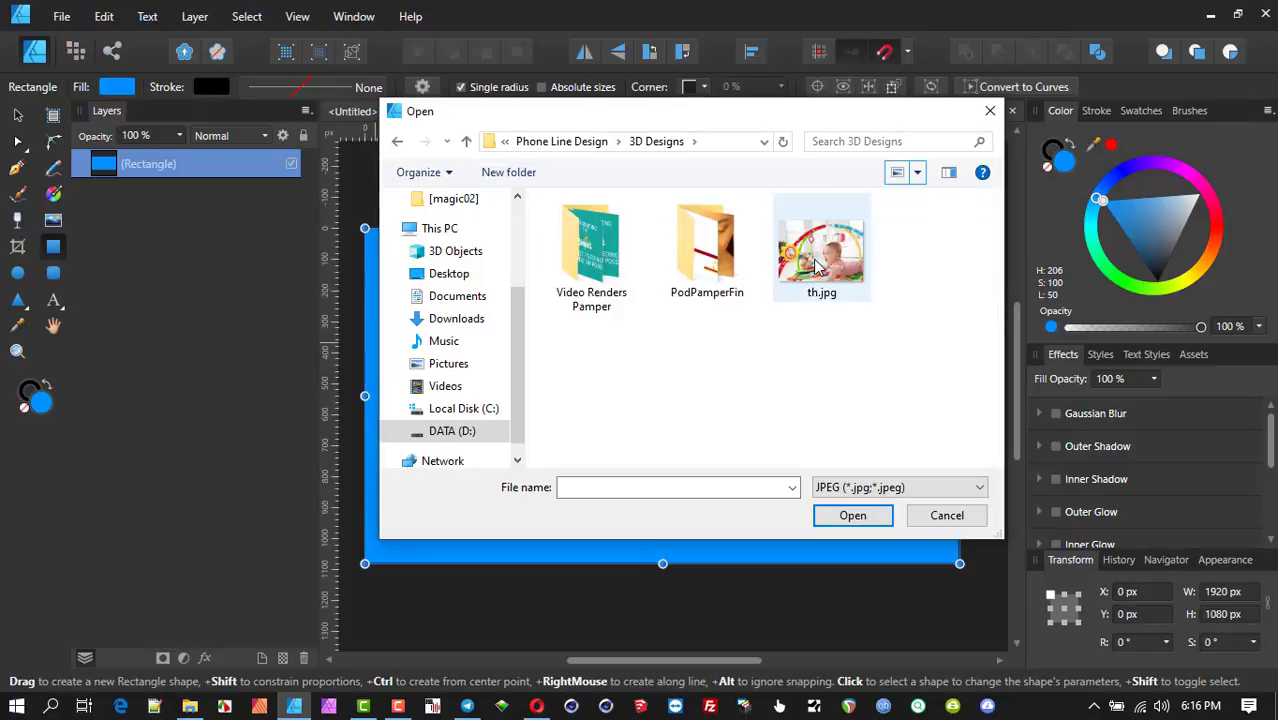
{"action": "double_click", "coordinate": [595, 262]}
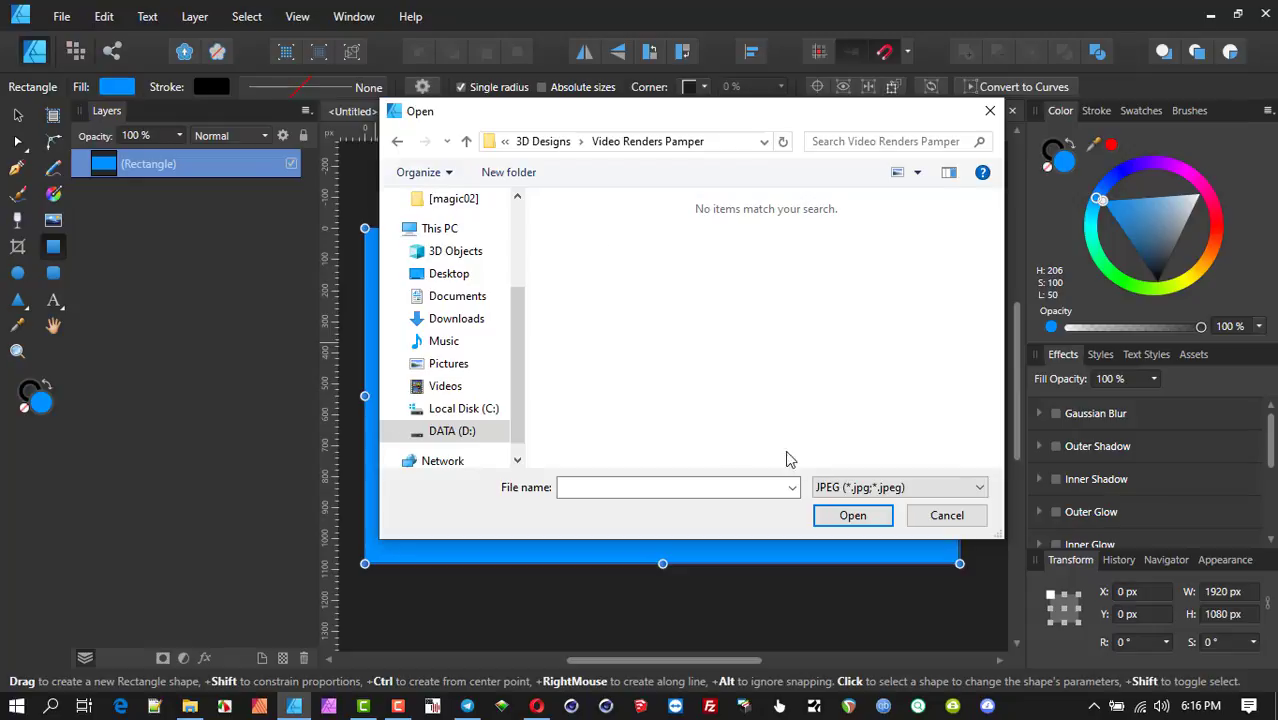
{"action": "left_click", "coordinate": [845, 492]}
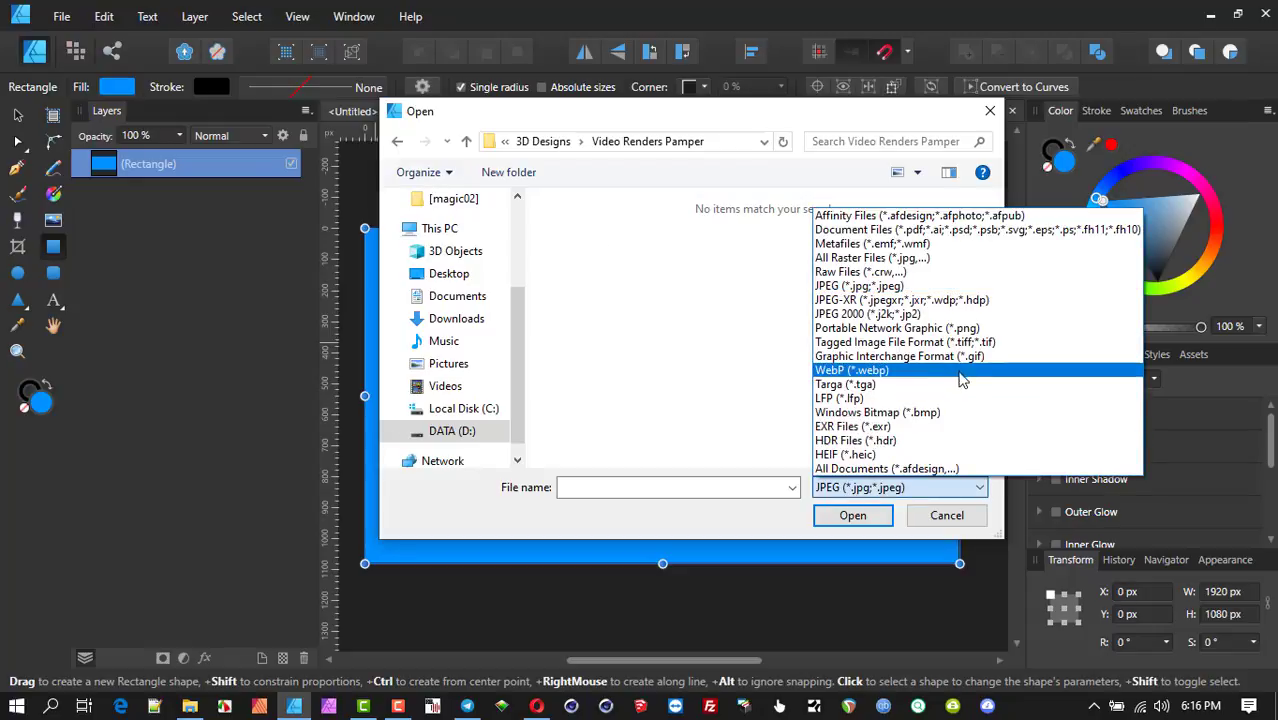
{"action": "left_click", "coordinate": [993, 329]}
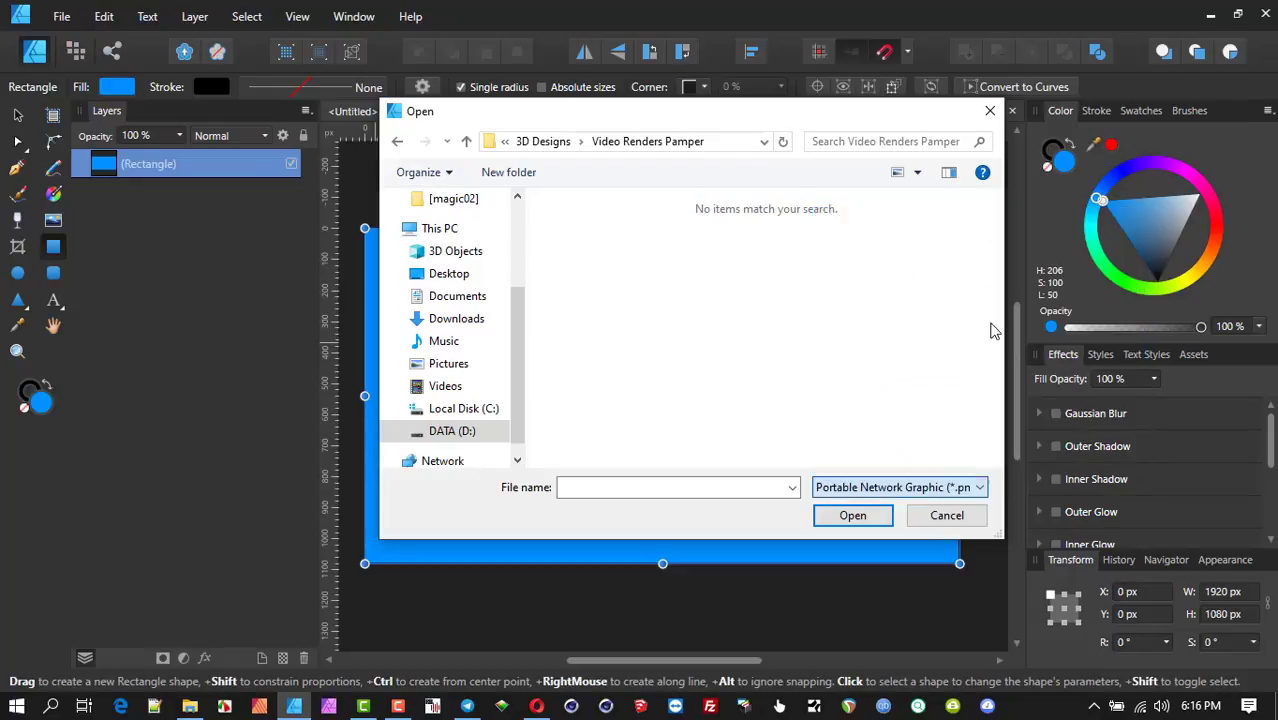
{"action": "left_click", "coordinate": [594, 230]}
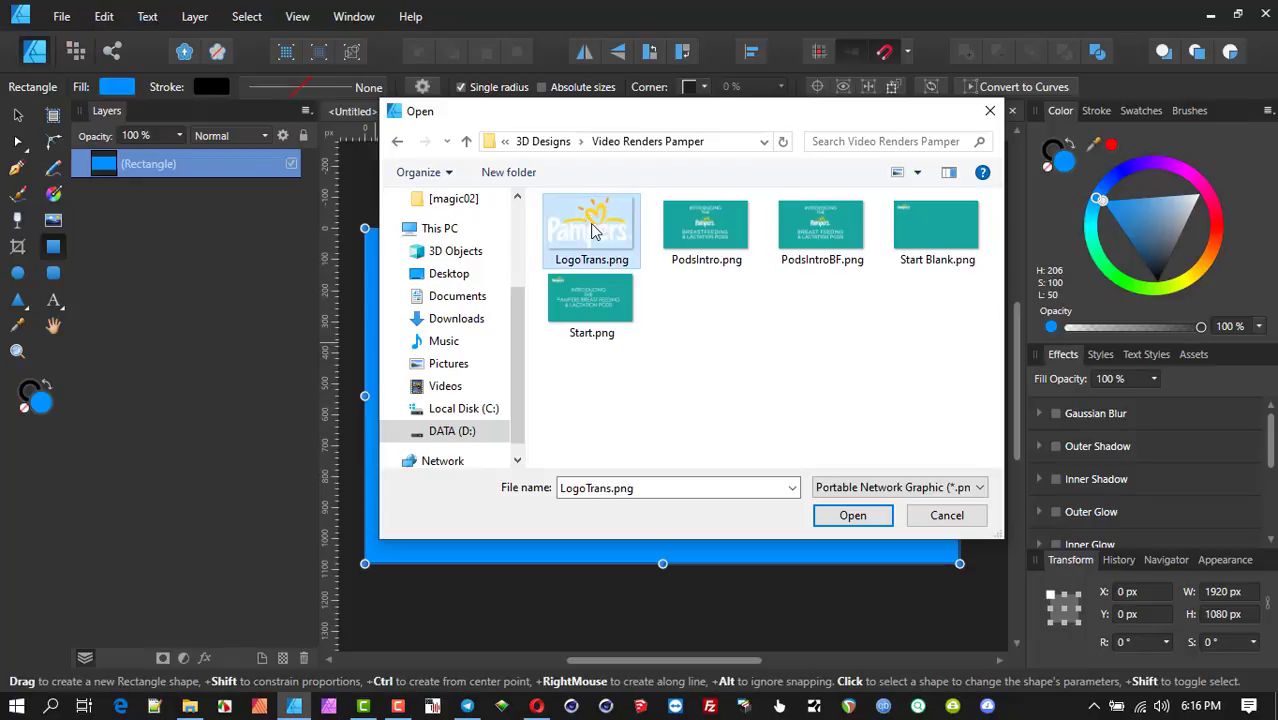
{"action": "left_click", "coordinate": [853, 516]}
Position the logo at the rectangle's top-left corner, undoing a stray duplicate, and reselect it.
{"action": "left_click_drag", "start_coordinate": [368, 231], "coordinate": [427, 286]}
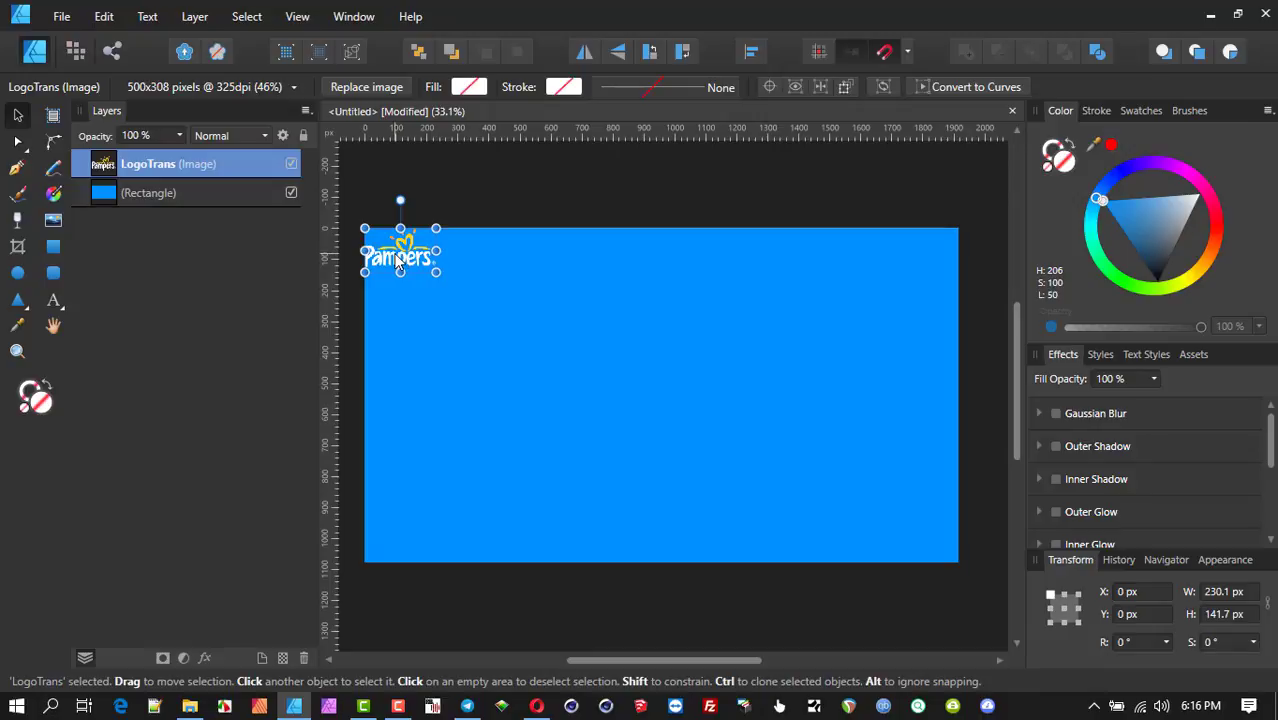
{"action": "mouse_move", "coordinate": [397, 262]}
{"action": "left_mouse_down"}
{"action": "mouse_move", "coordinate": [505, 263]}
{"action": "mouse_move", "coordinate": [484, 264]}
{"action": "left_mouse_up"}
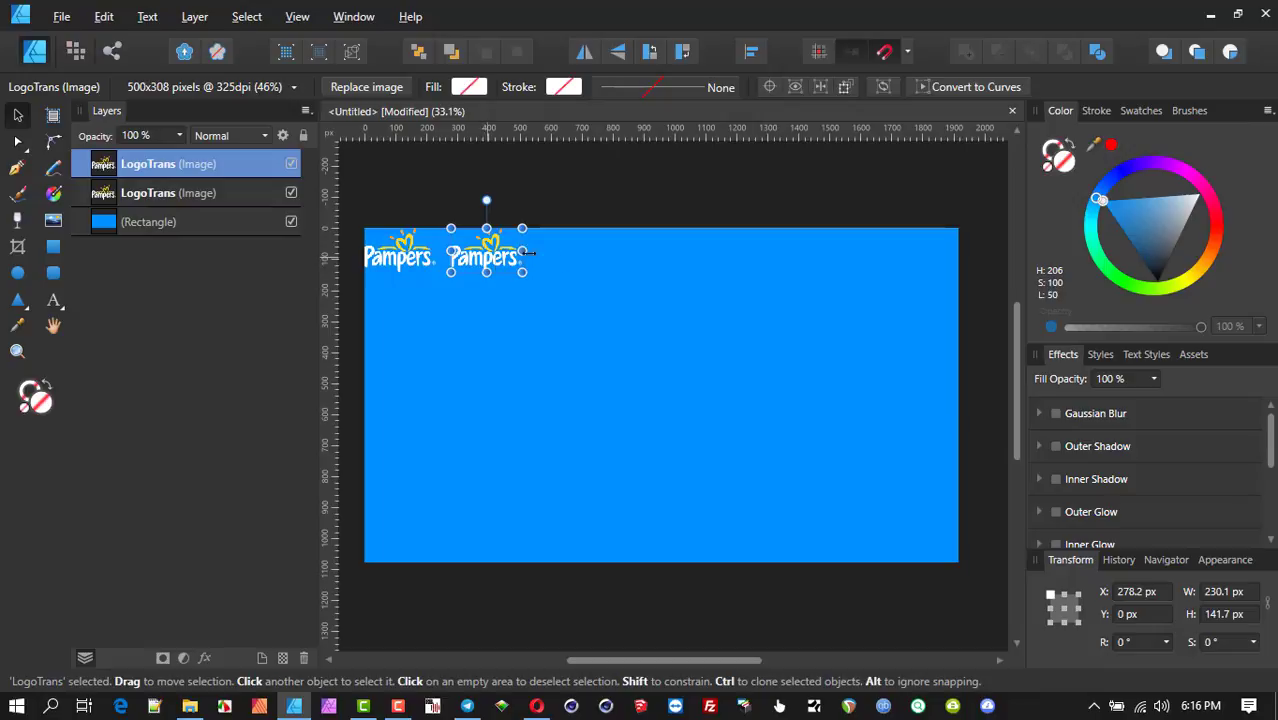
{"action": "key", "text": "ctrl+z"}
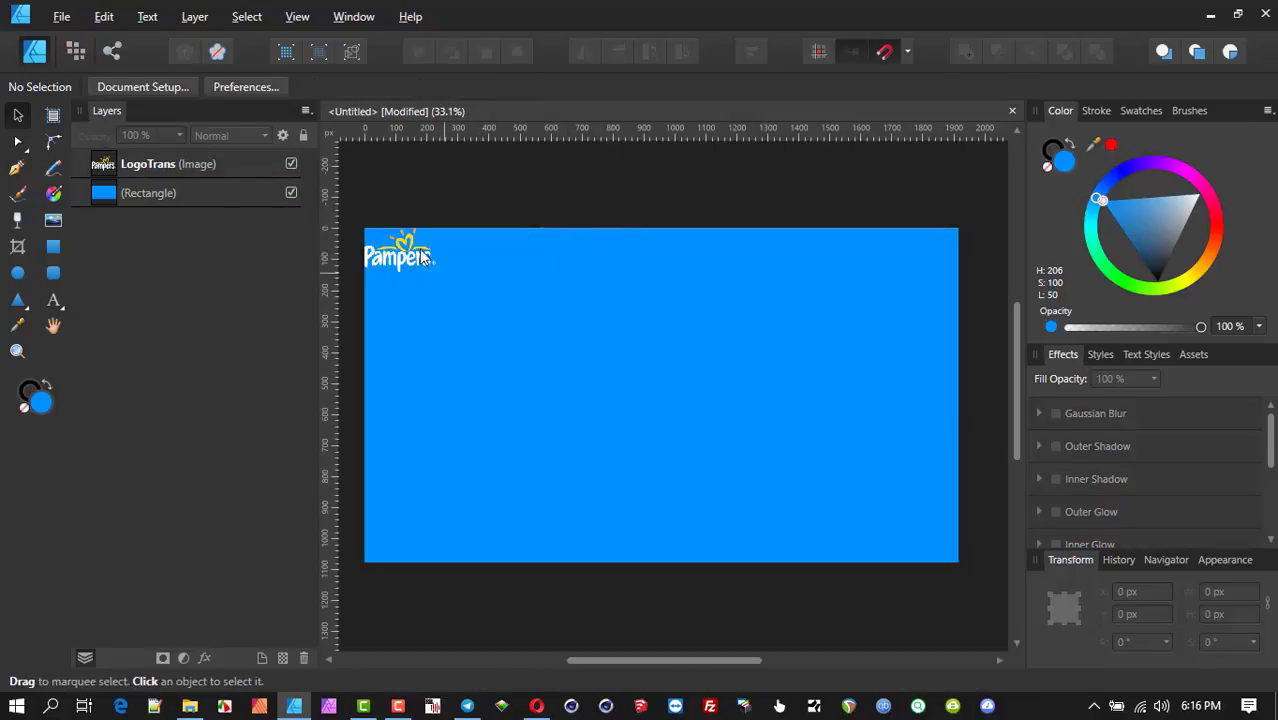
{"action": "left_click", "coordinate": [400, 247]}
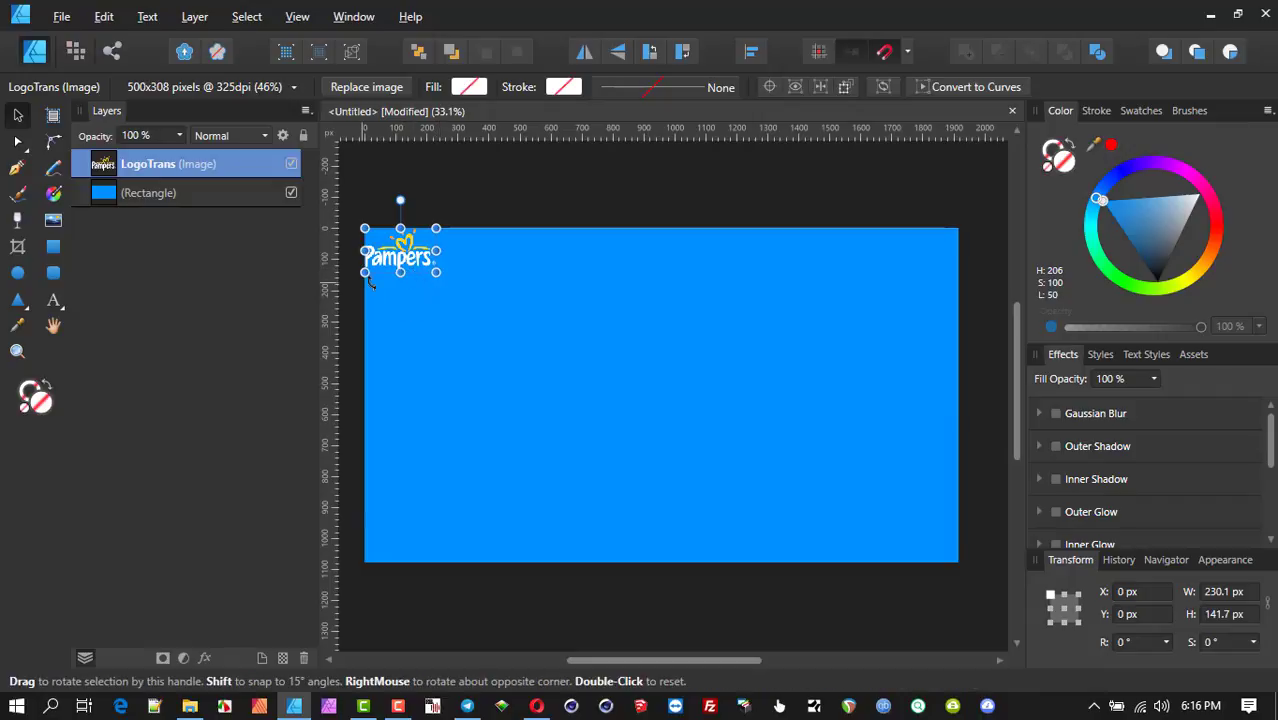
{"action": "mouse_move", "coordinate": [405, 262]}
{"action": "left_mouse_down"}
{"action": "mouse_move", "coordinate": [479, 262]}
{"action": "mouse_move", "coordinate": [398, 262]}
{"action": "left_mouse_up"}
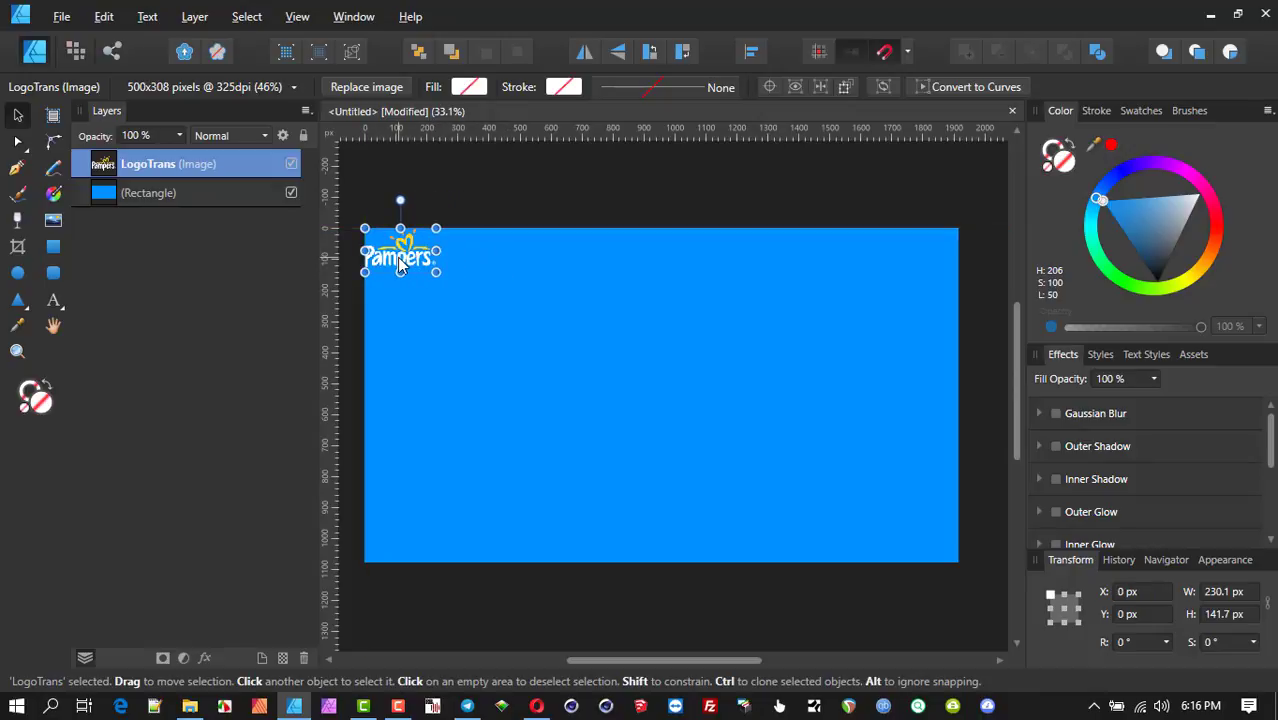
{"action": "key", "text": "ctrl+d"}
{"action": "left_click", "coordinate": [411, 266]}
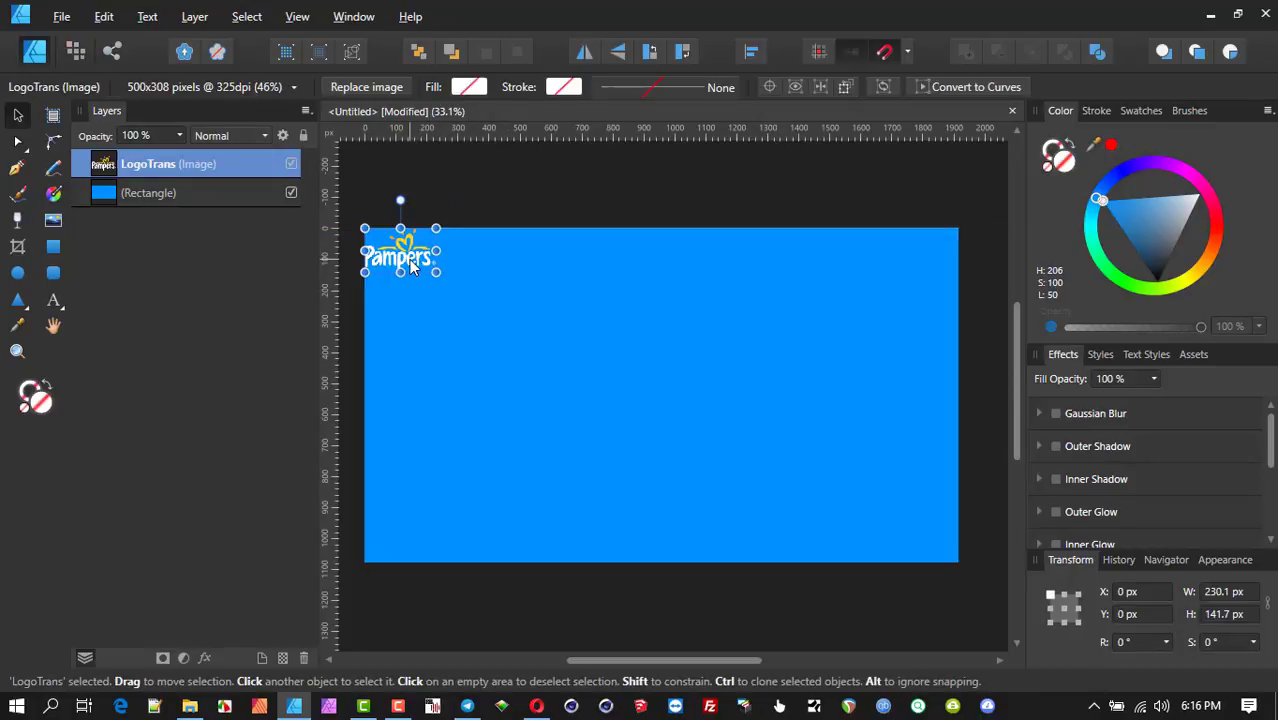
Duplicate the logo into six evenly spaced copies with Ctrl+J and select the whole row.
{"action": "key", "text": "ctrl+j"}
{"action": "left_click_drag", "start_coordinate": [410, 265], "coordinate": [504, 263]}
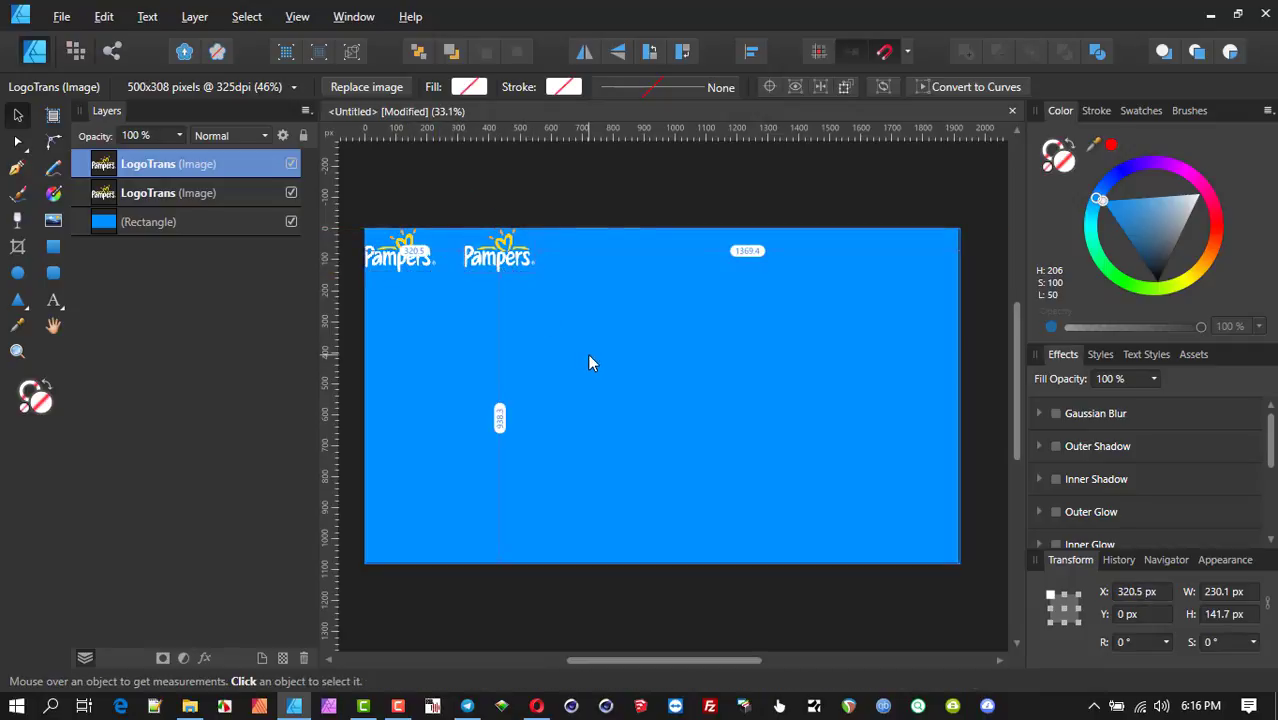
{"action": "key", "text": "ctrl+j"}
{"action": "key", "text": "ctrl+j"}
{"action": "key", "text": "ctrl+j"}
{"action": "key", "text": "ctrl+j"}
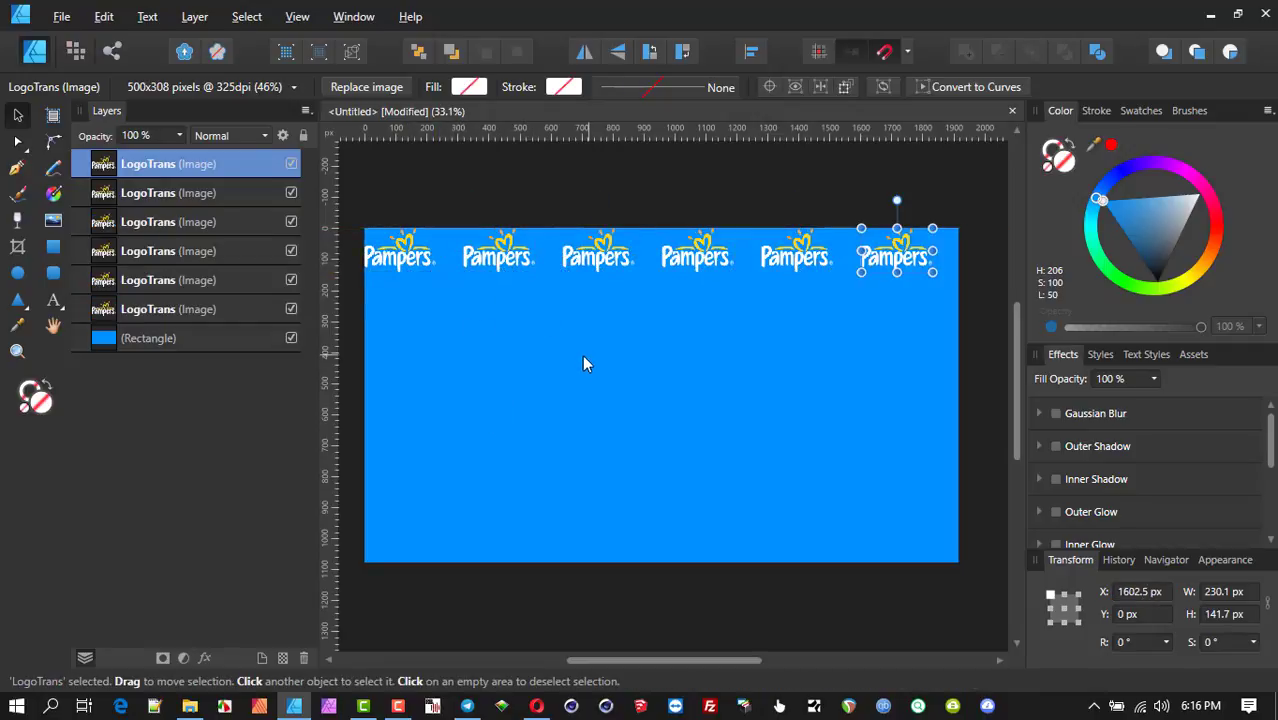
{"action": "left_click_drag", "start_coordinate": [356, 205], "coordinate": [983, 320]}
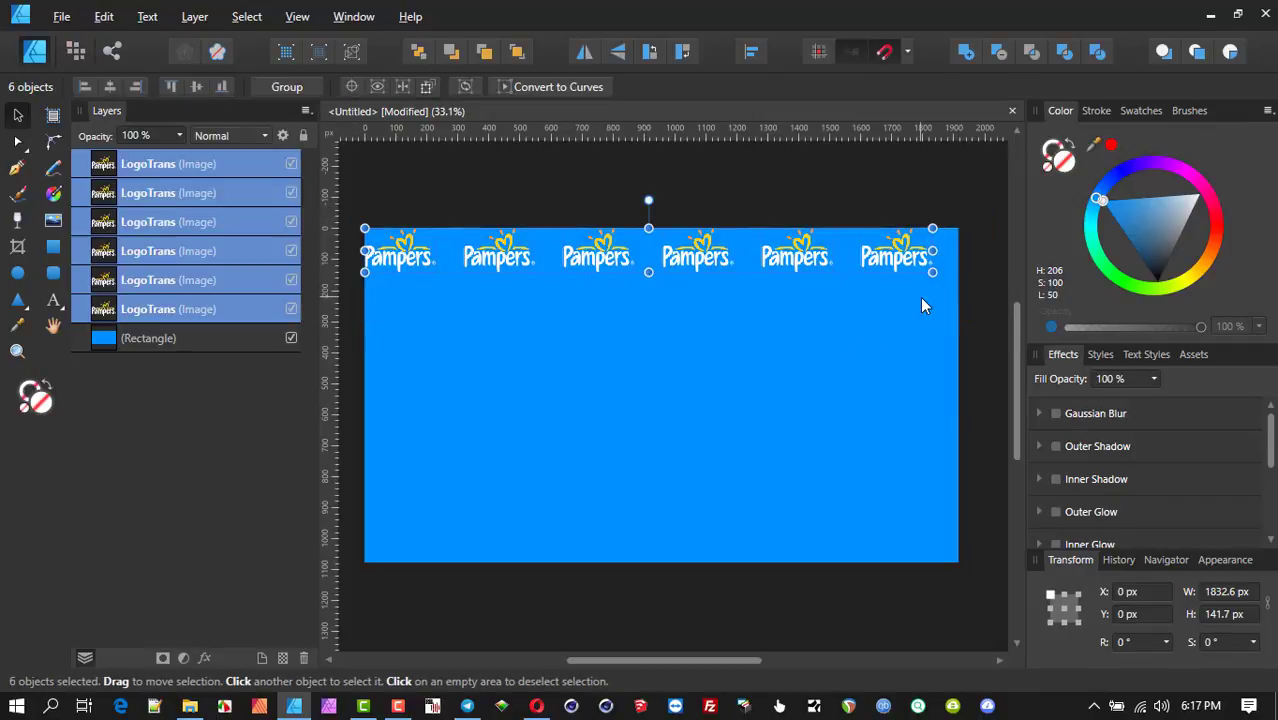
Duplicate the six-logo row downward, repeating Ctrl+J to stack five rows.
{"action": "key", "text": "ctrl+j"}
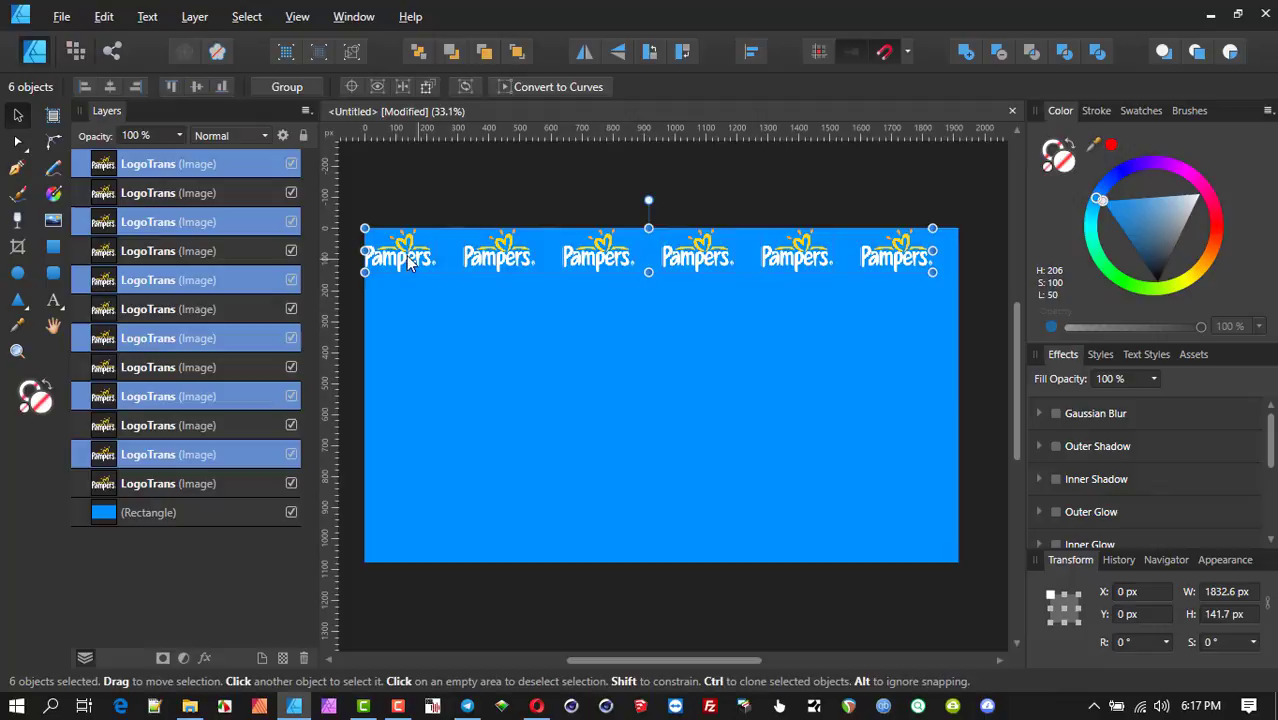
{"action": "left_click_drag", "start_coordinate": [415, 266], "coordinate": [420, 304]}
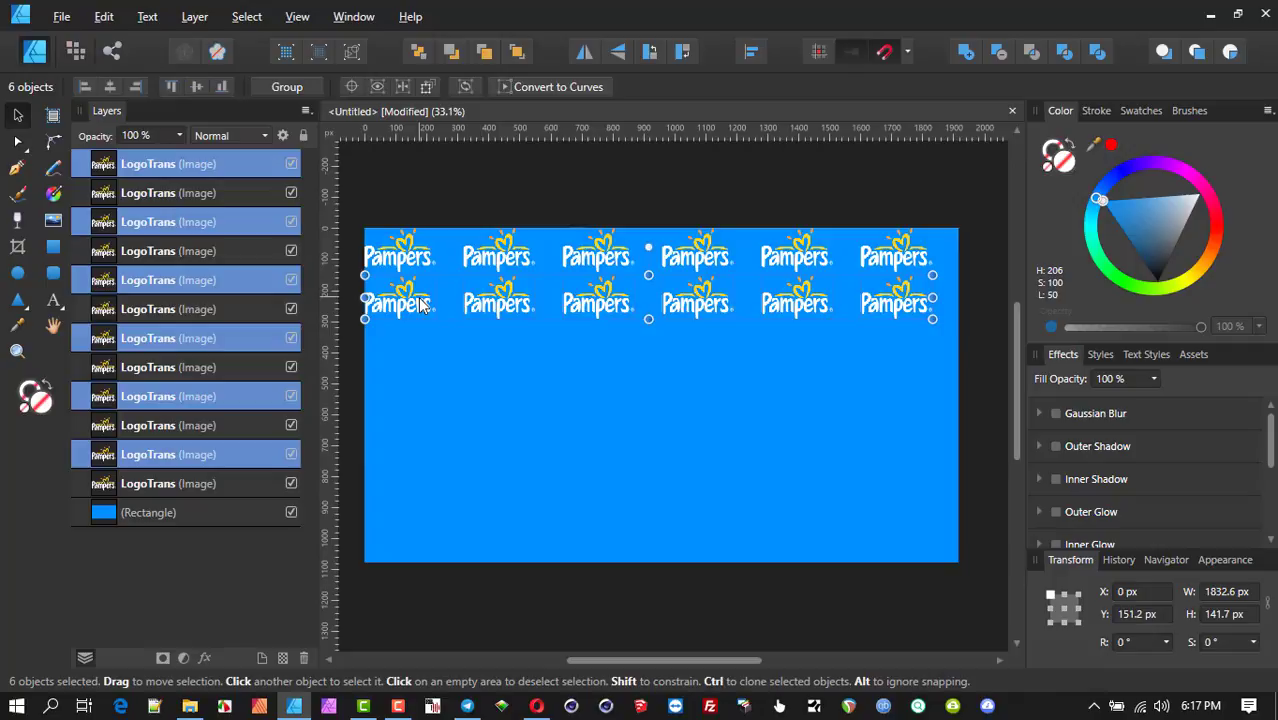
{"action": "key", "text": "ctrl+j"}
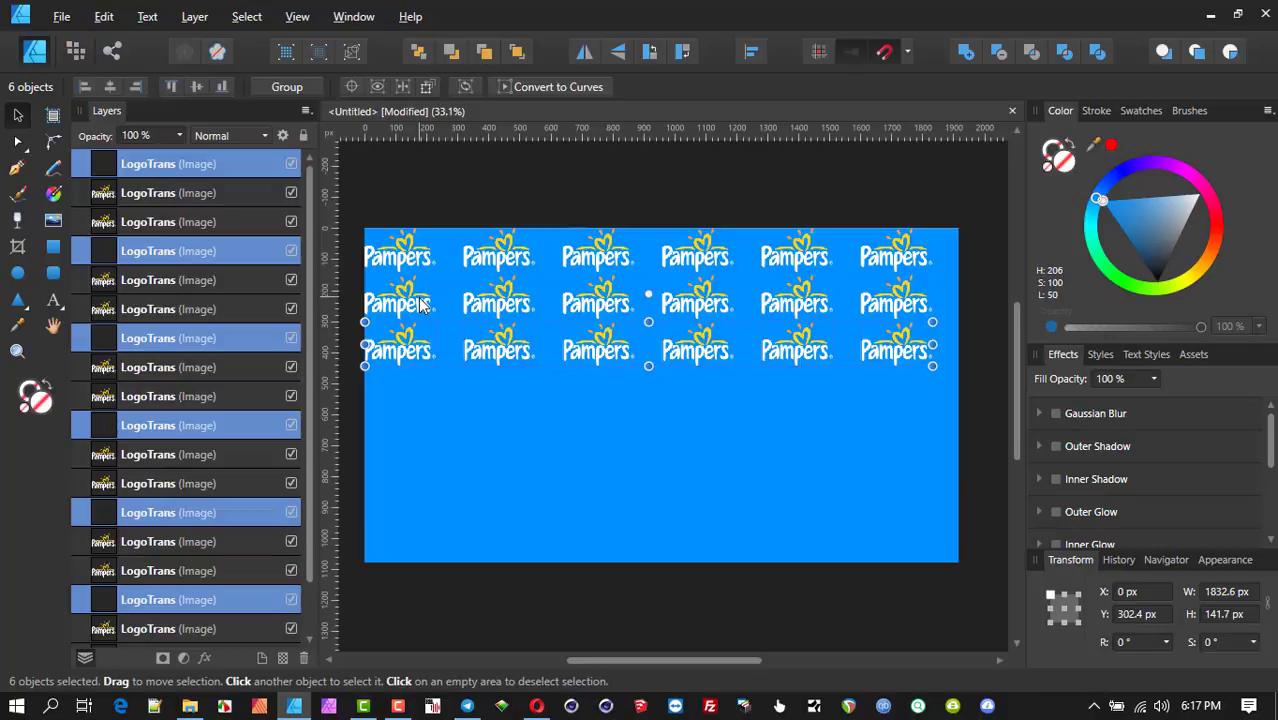
{"action": "key", "text": "ctrl+j"}
{"action": "key", "text": "ctrl+j"}
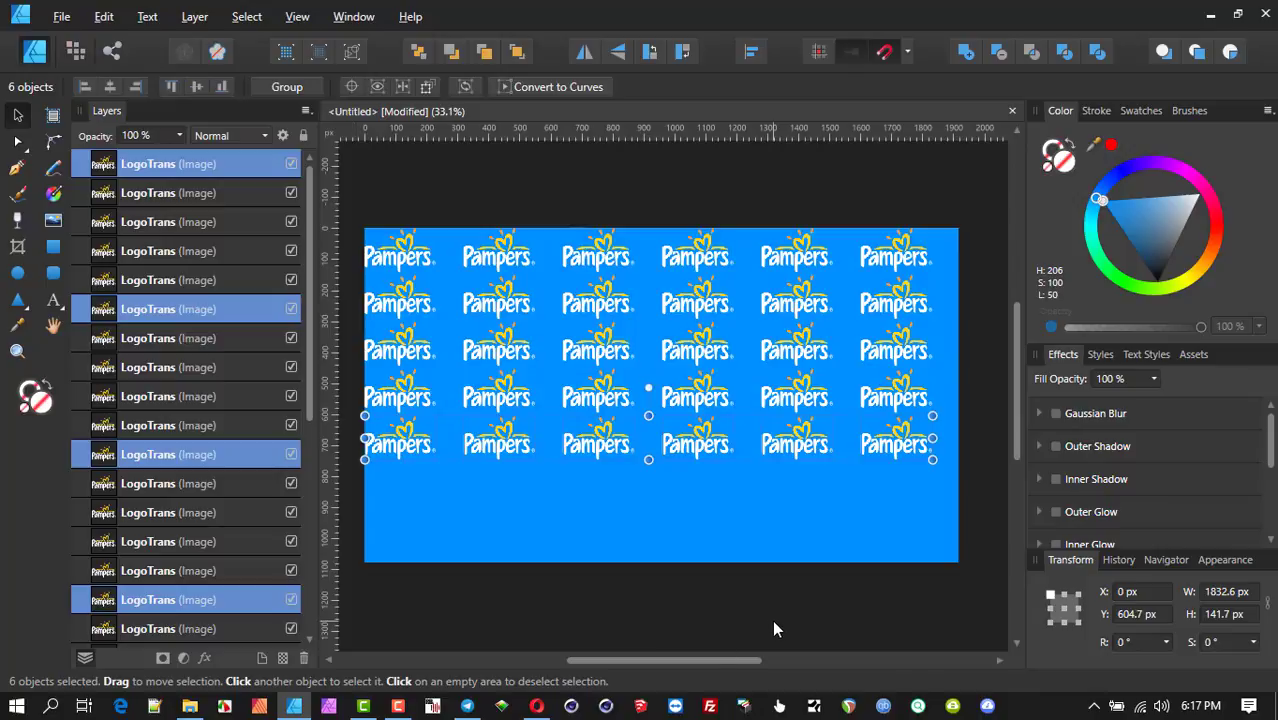
Roll the History back to the Add Rectangle step, removing every logo.
{"action": "key", "text": "alt"}
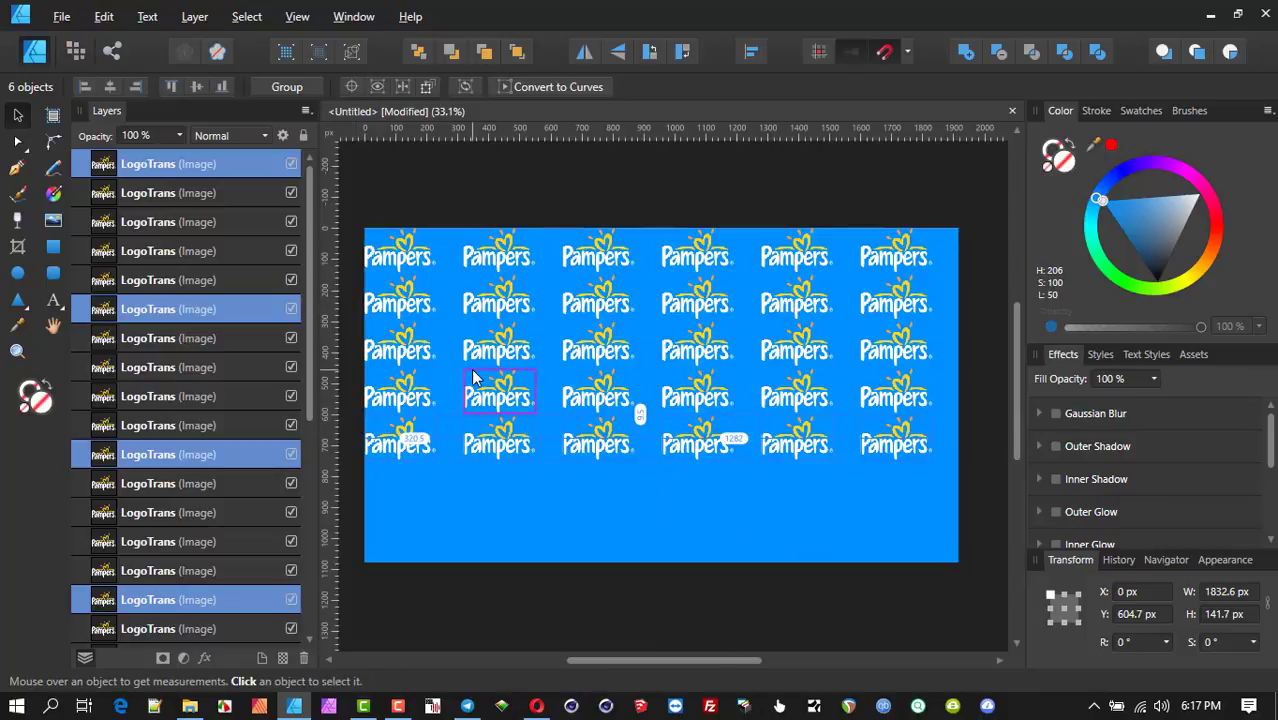
{"action": "left_click", "coordinate": [1118, 560]}
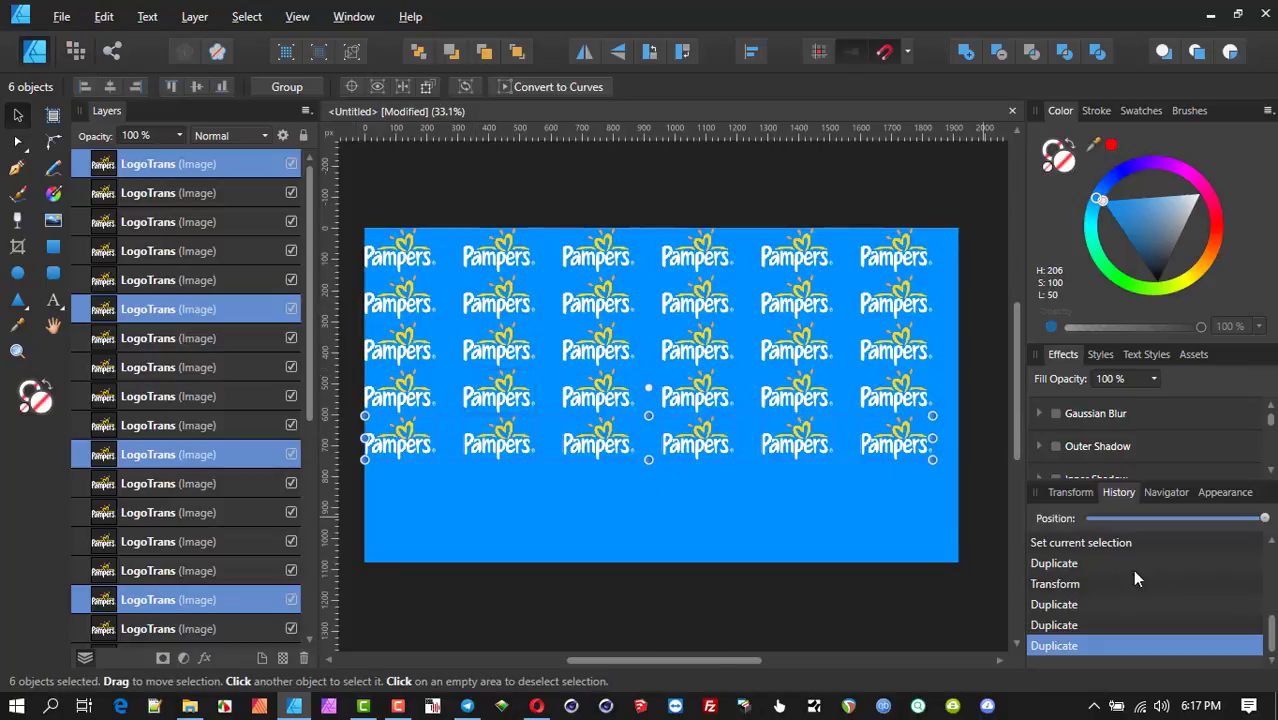
{"action": "left_click_drag", "start_coordinate": [1262, 518], "coordinate": [1102, 527]}
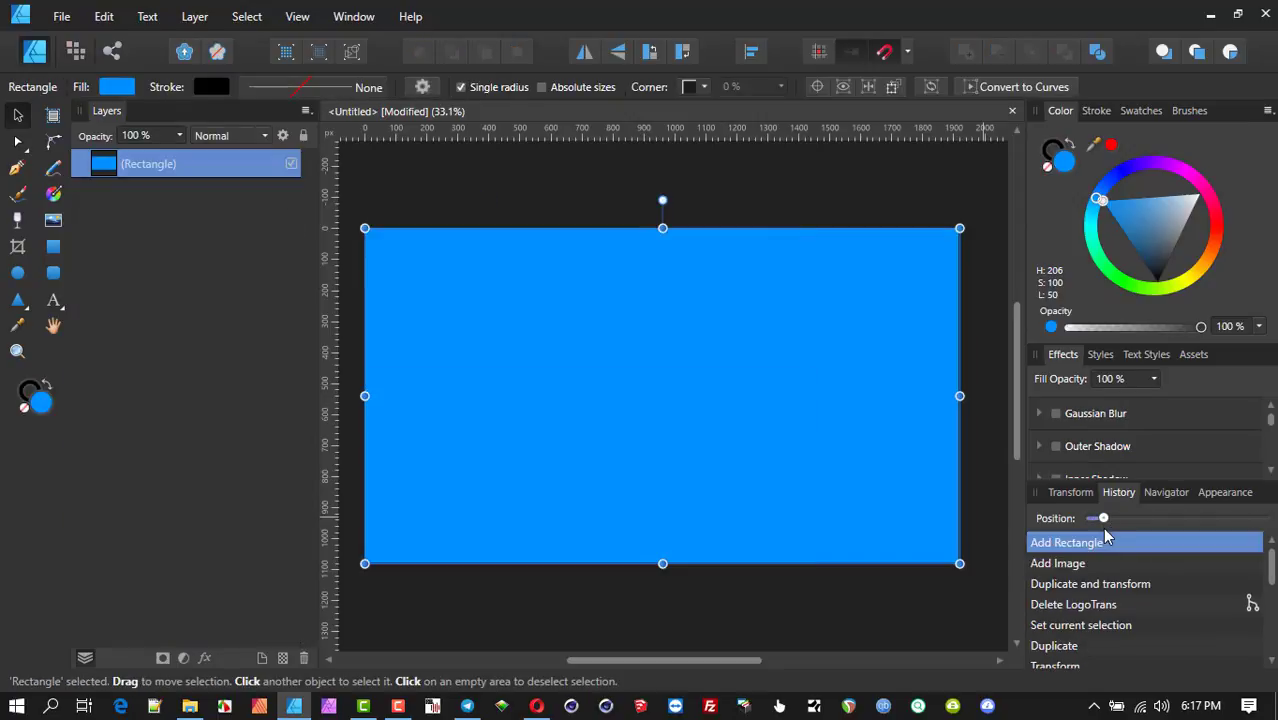
Deselect everything and start File > Place to choose an image.
{"action": "left_click", "coordinate": [499, 171]}
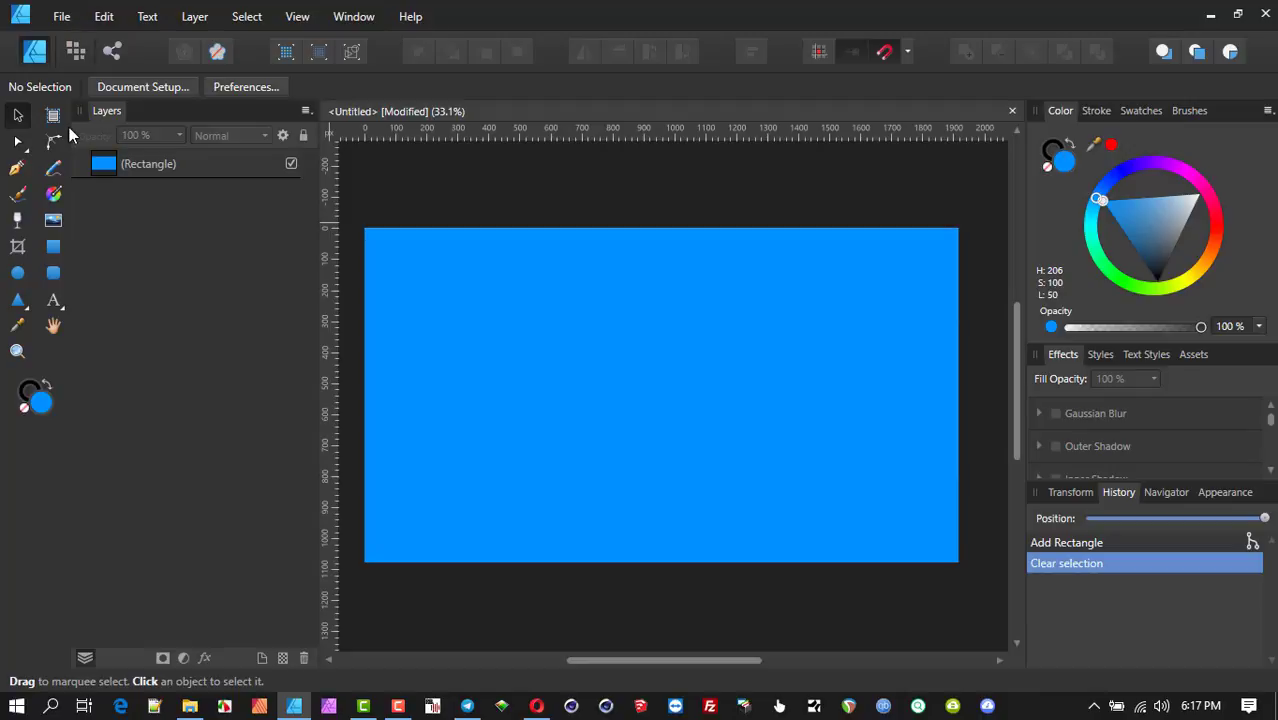
{"action": "left_click", "coordinate": [61, 16]}
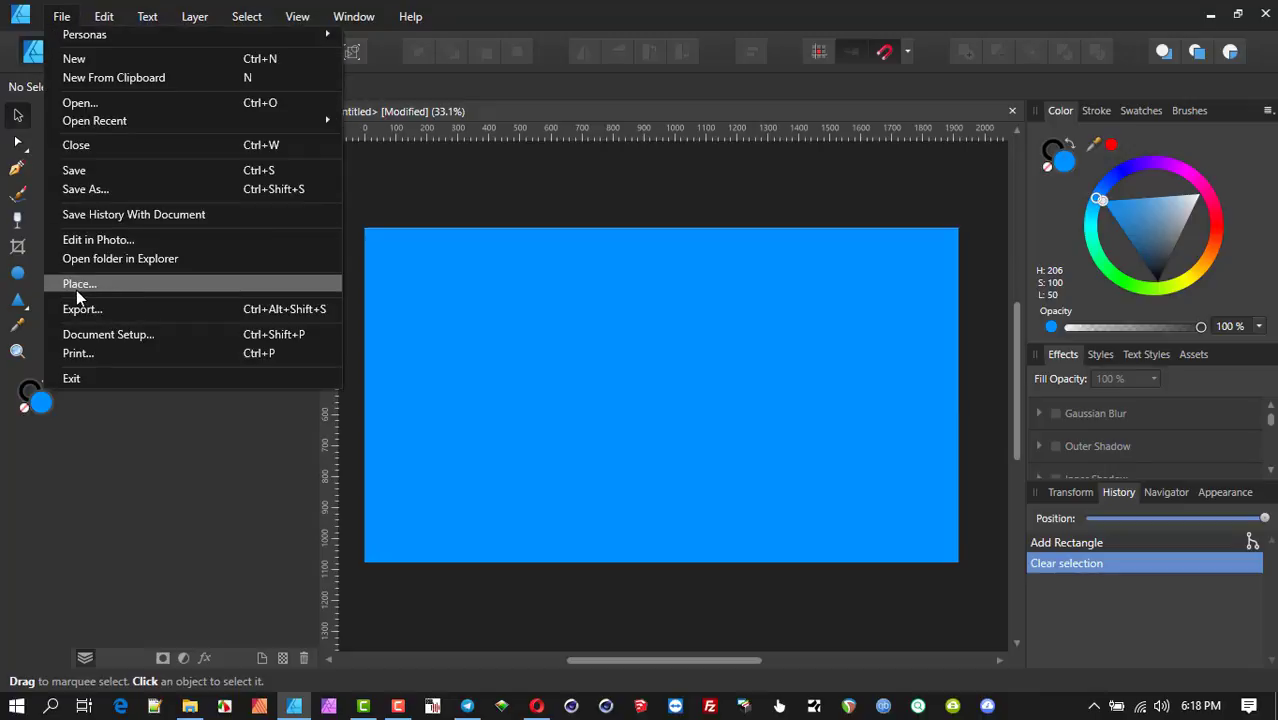
{"action": "mouse_move", "coordinate": [110, 20]}
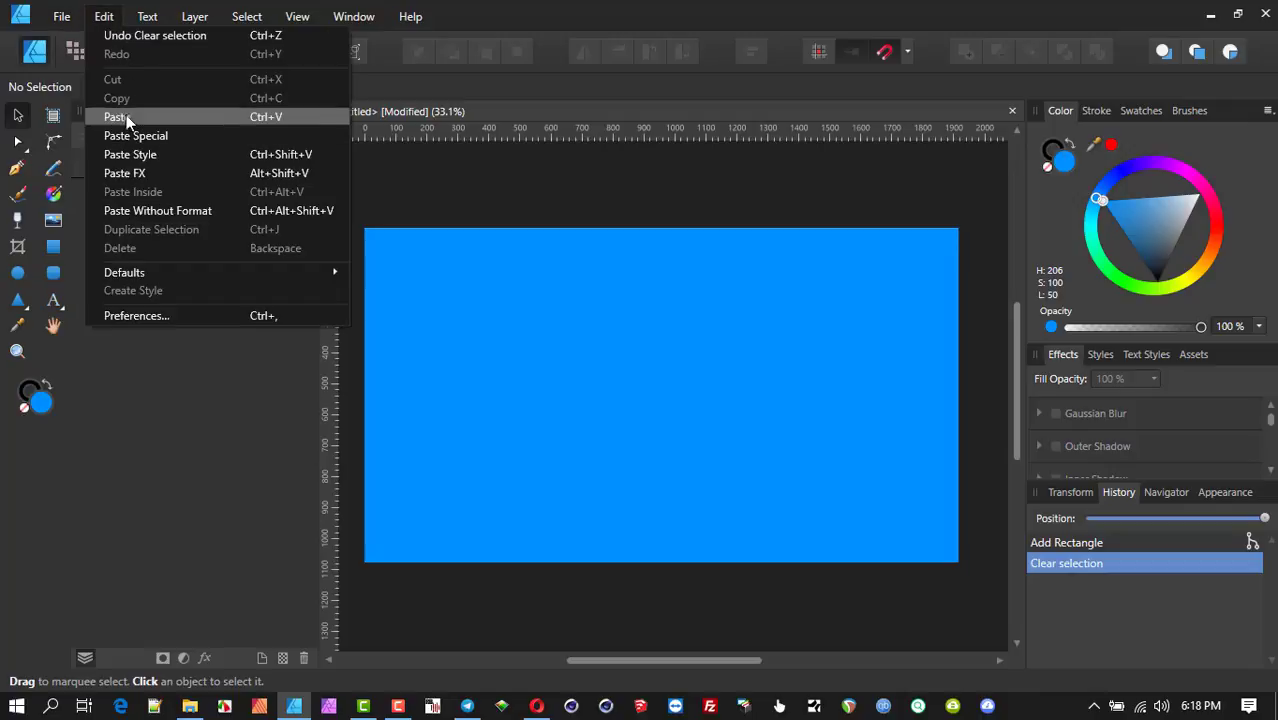
{"action": "mouse_move", "coordinate": [61, 16]}
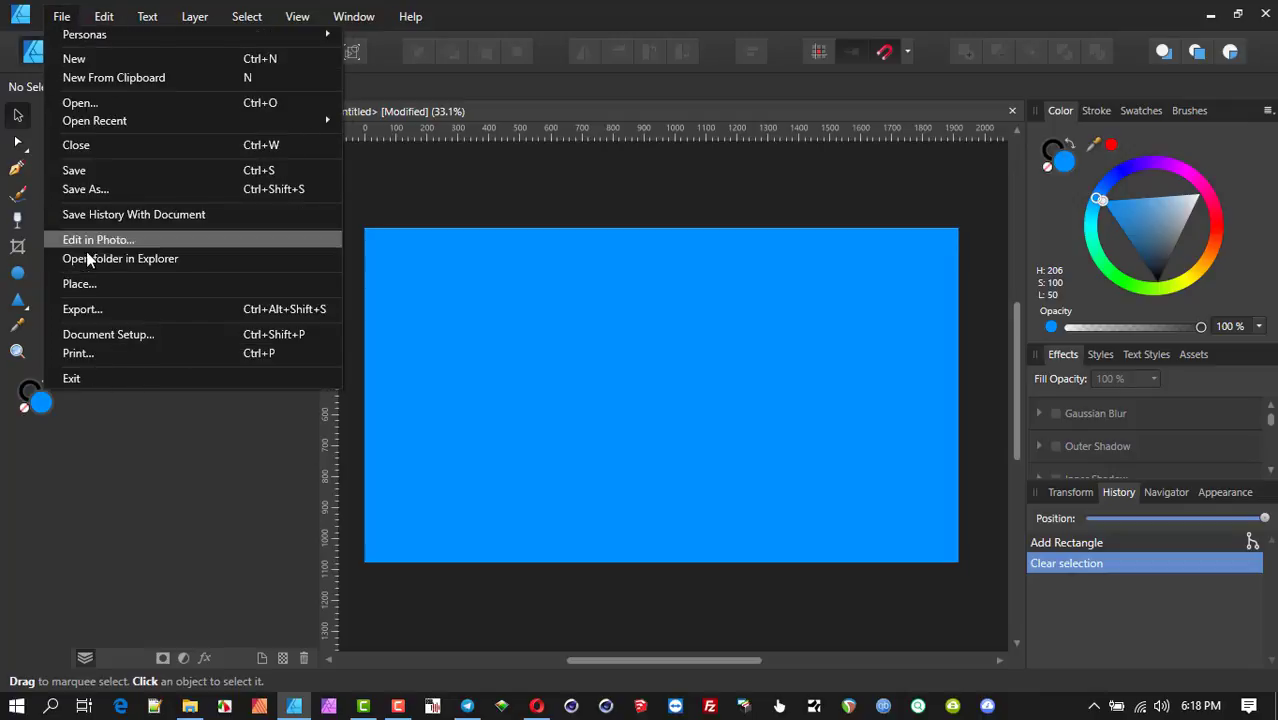
{"action": "left_click", "coordinate": [85, 285]}
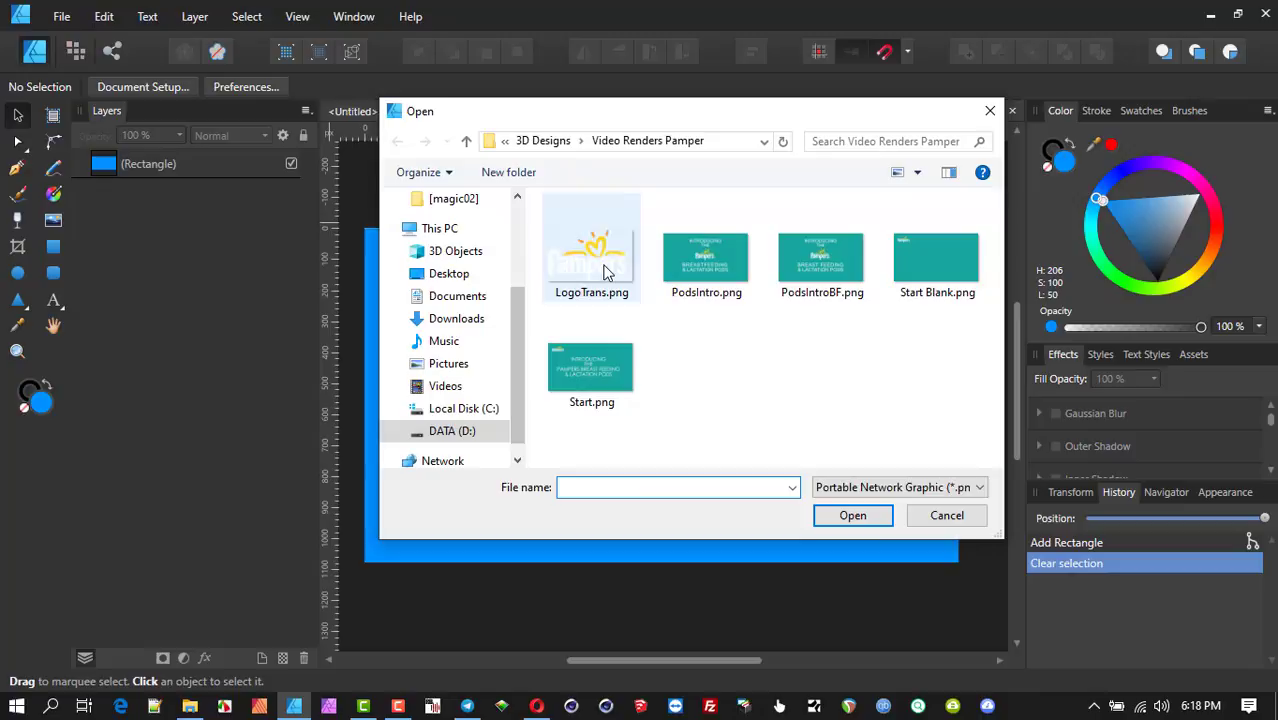
Place LogoTrans.png small at the rectangle's centre and dismiss the upgrade popup.
{"action": "left_click", "coordinate": [600, 260]}
{"action": "left_click", "coordinate": [852, 515]}
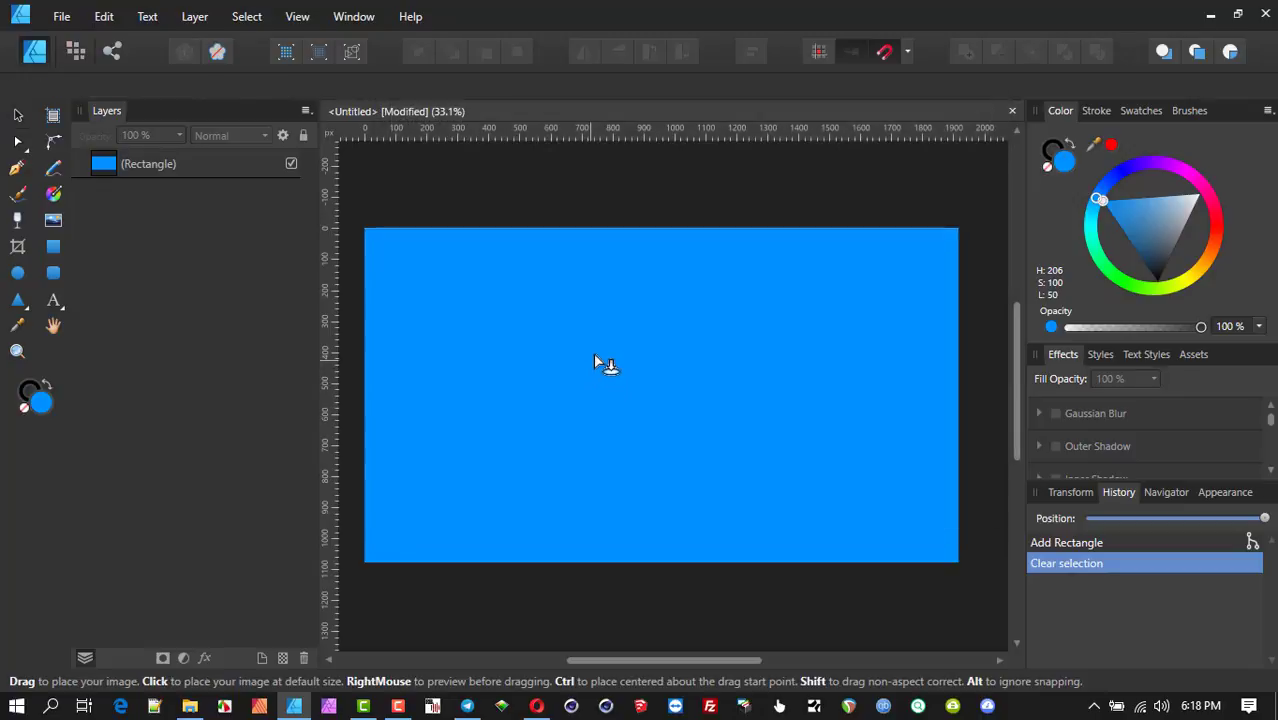
{"action": "left_click_drag", "start_coordinate": [597, 358], "coordinate": [689, 433]}
{"action": "left_click_drag", "start_coordinate": [660, 388], "coordinate": [705, 417]}
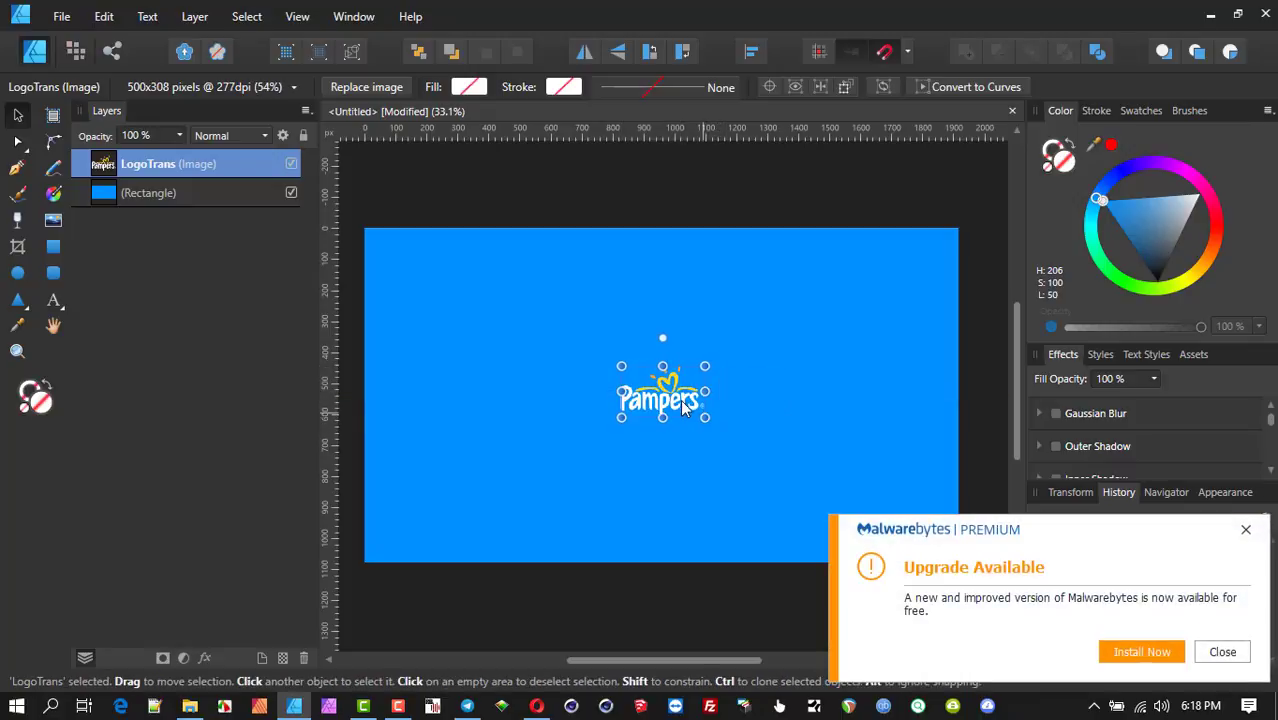
{"action": "left_click", "coordinate": [1247, 530]}
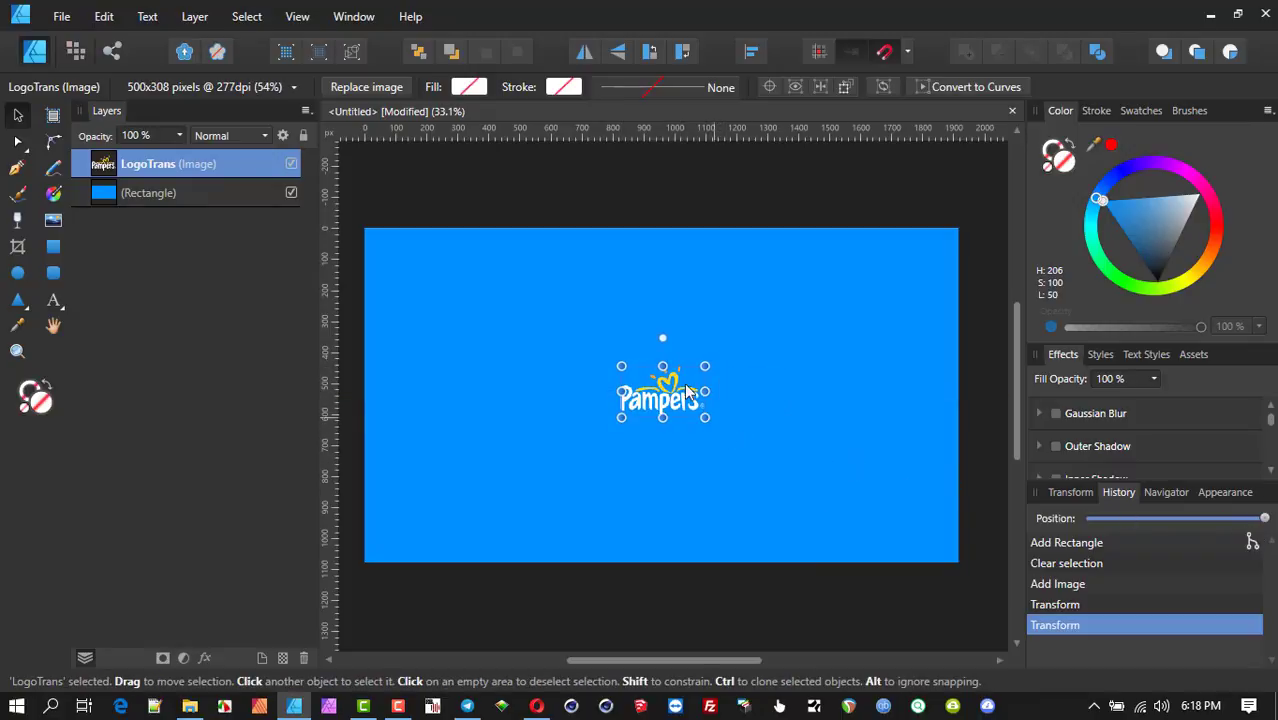
{"action": "scroll", "coordinate": [666, 390], "scroll_direction": "up", "scroll_amount": 2}
{"action": "scroll", "coordinate": [666, 390], "scroll_direction": "down", "scroll_amount": 3}
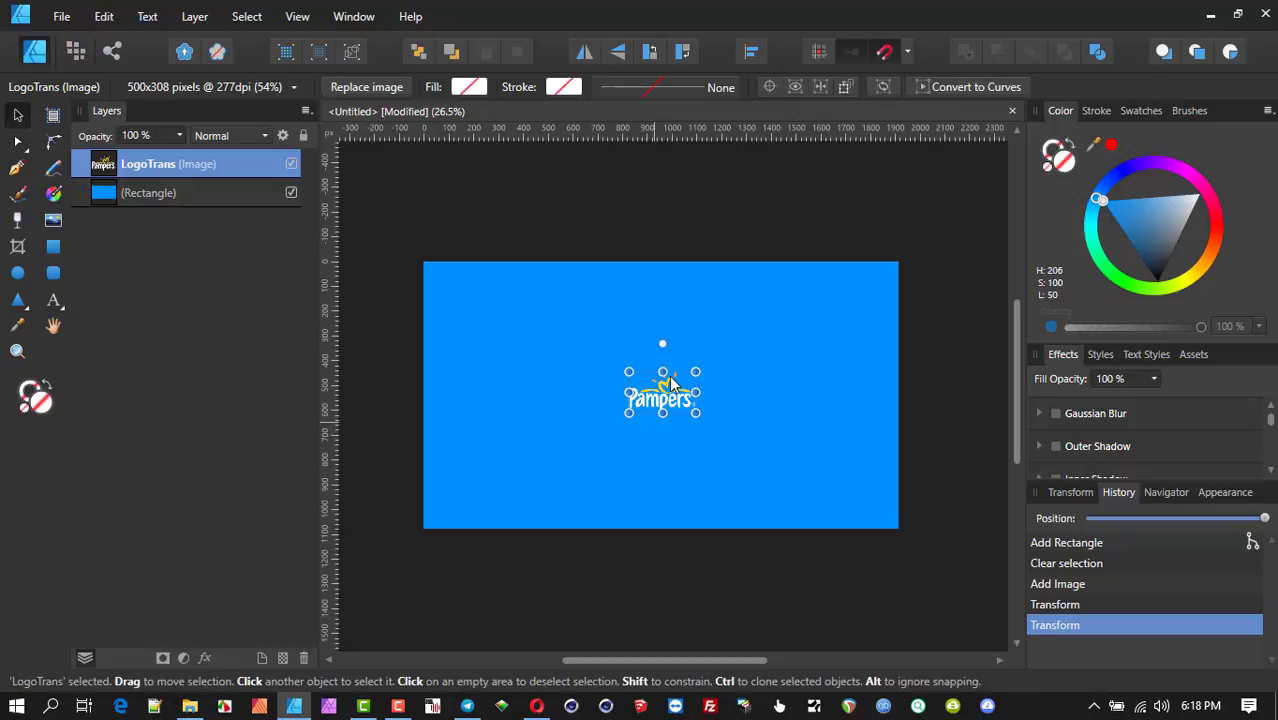
Convert the logo to curves and switch to the Node Tool.
{"action": "left_click", "coordinate": [959, 87]}
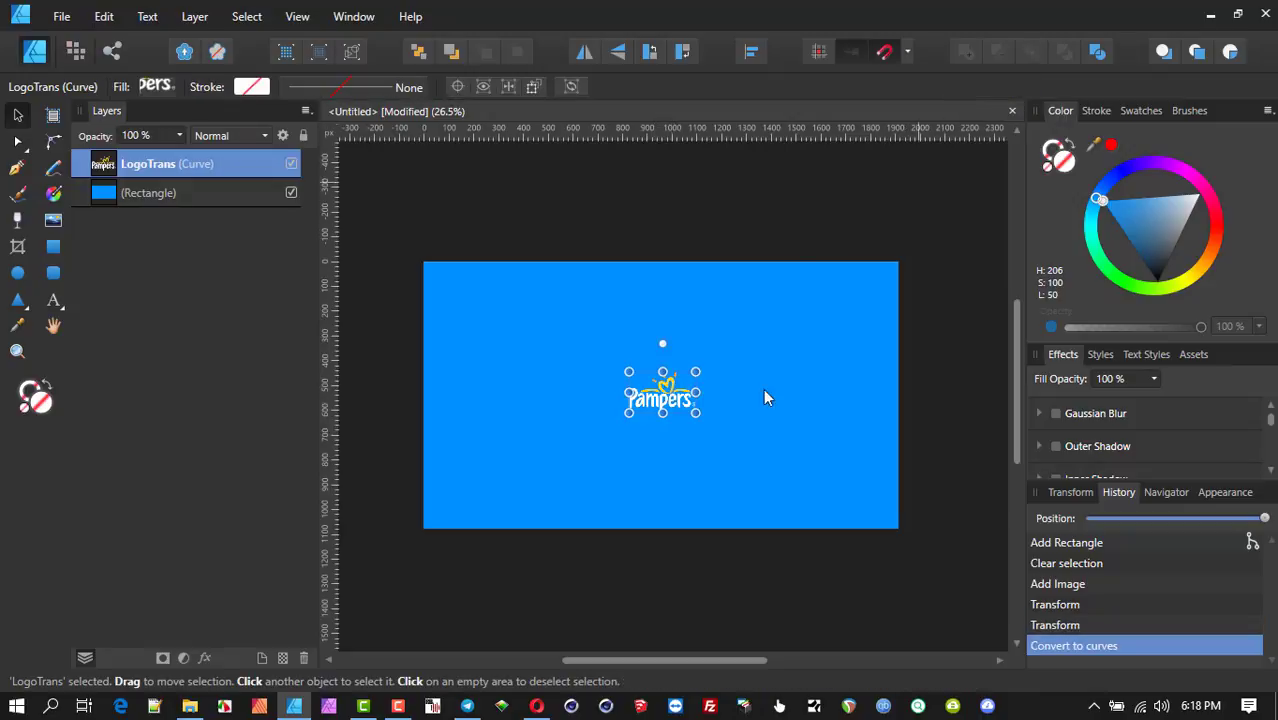
{"action": "left_click", "coordinate": [20, 147]}
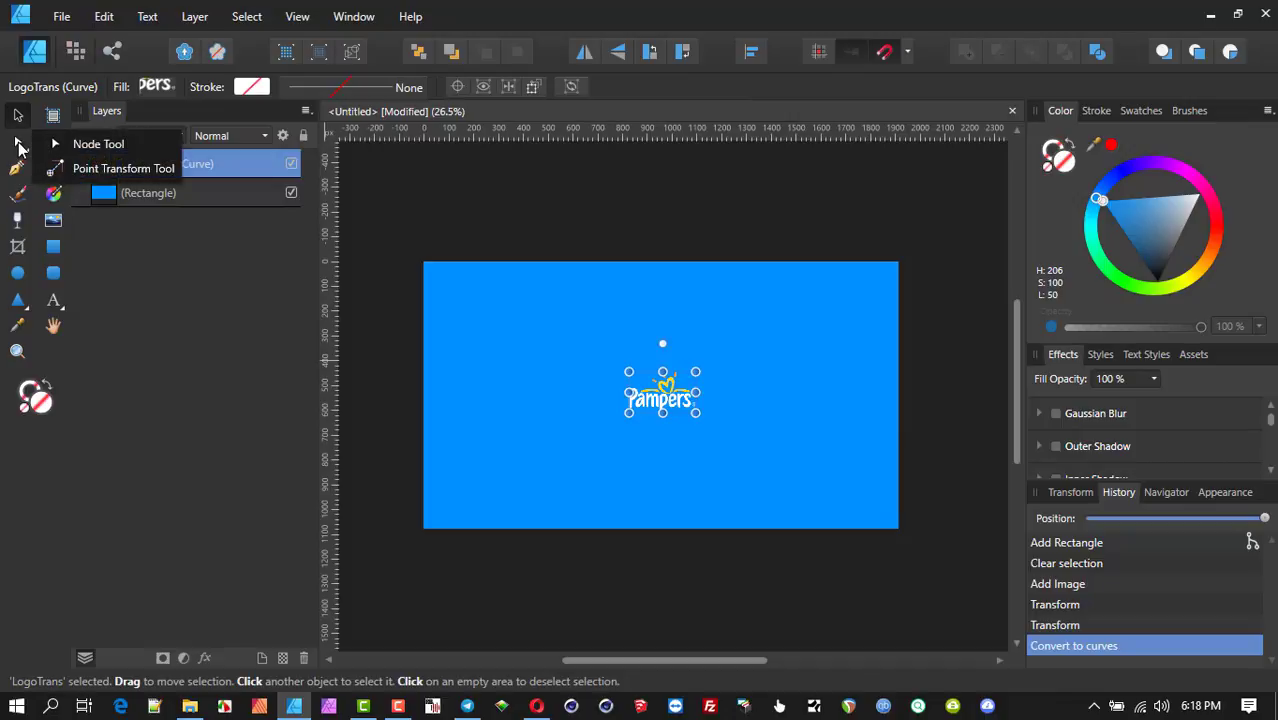
{"action": "left_click", "coordinate": [66, 147]}
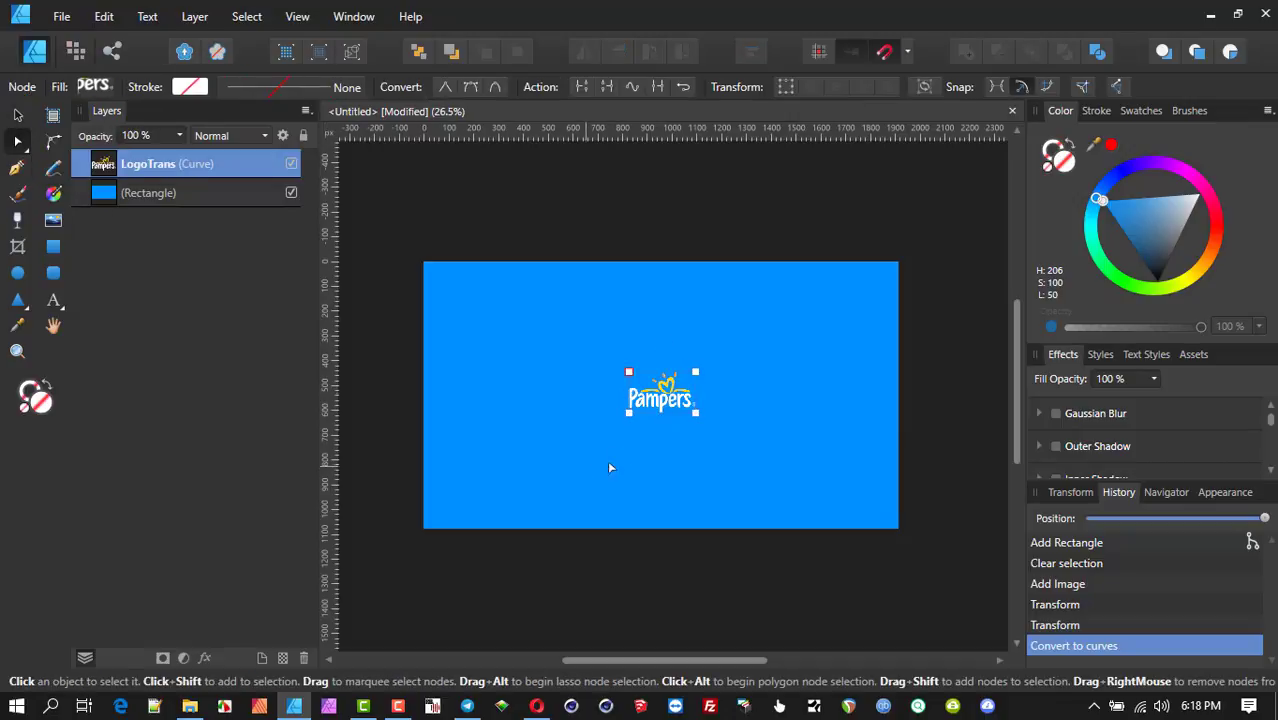
{"action": "scroll", "coordinate": [654, 433], "scroll_direction": "up", "scroll_amount": 2}
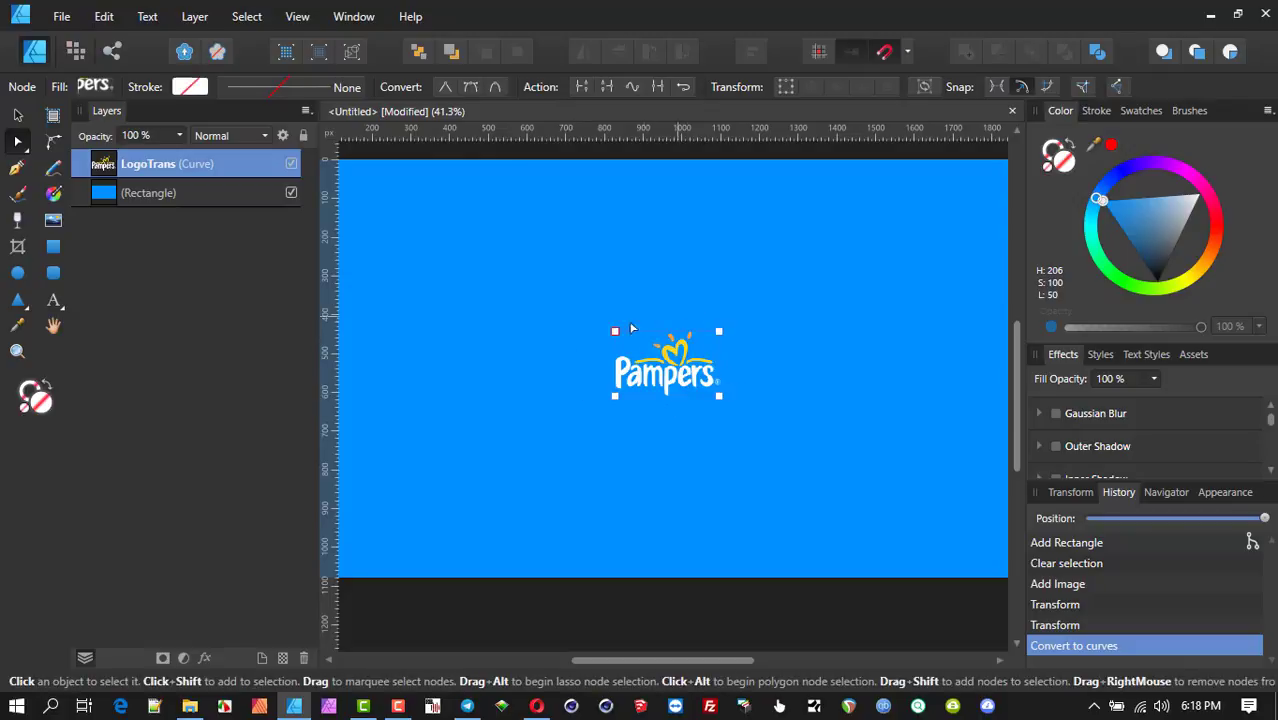
{"action": "scroll", "coordinate": [782, 276], "scroll_direction": "down", "scroll_amount": 1}
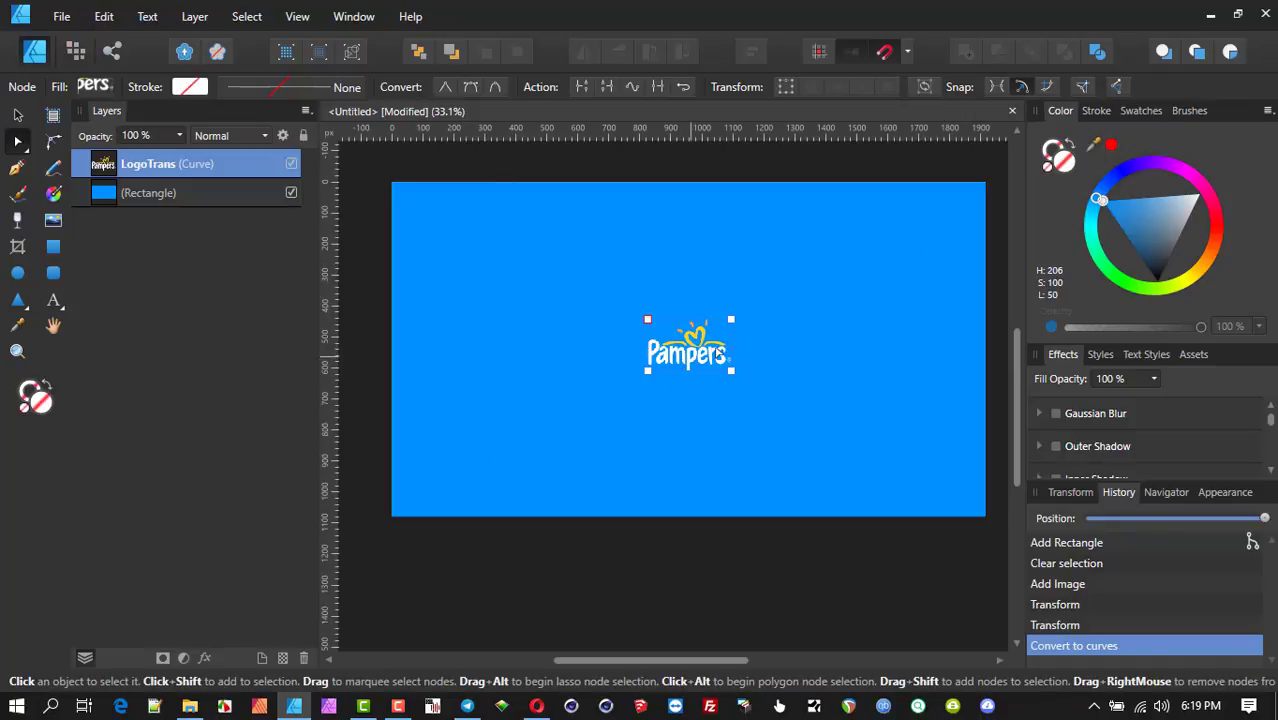
Drag the logo curve's four corner nodes out to the 1920×1080 canvas corners.
{"action": "left_click_drag", "start_coordinate": [648, 321], "coordinate": [391, 183]}
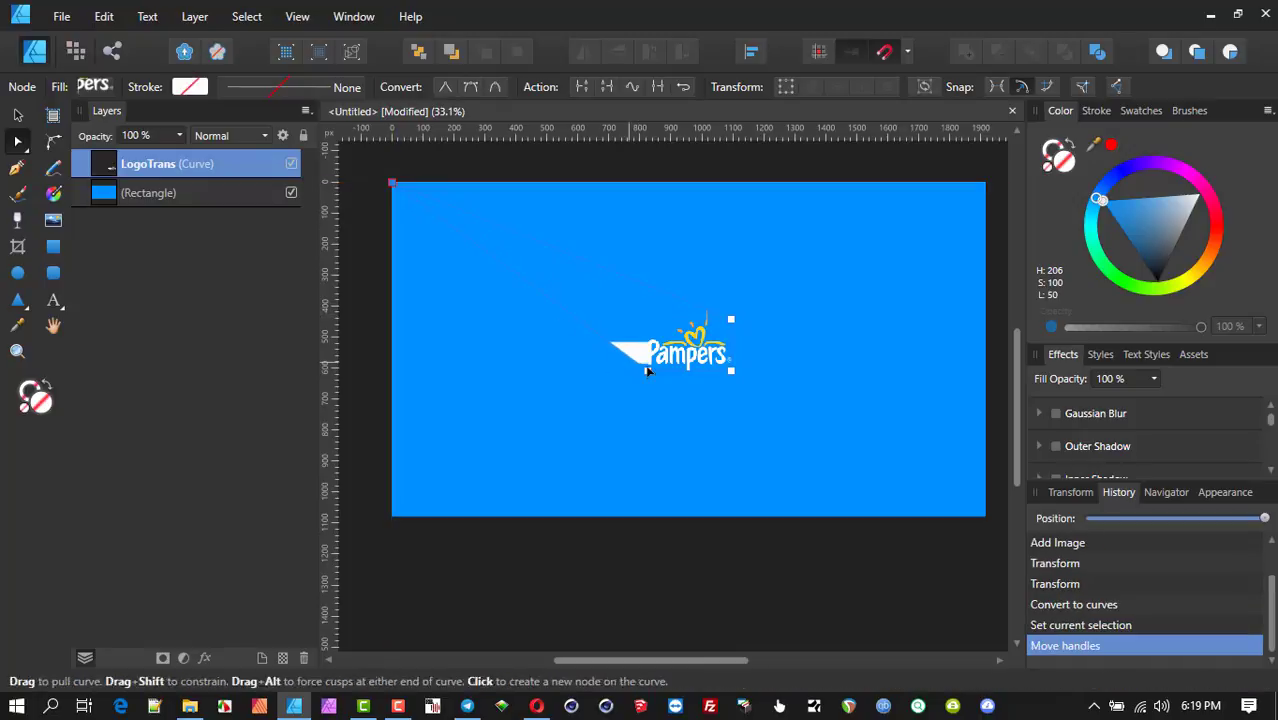
{"action": "left_click_drag", "start_coordinate": [648, 368], "coordinate": [391, 517]}
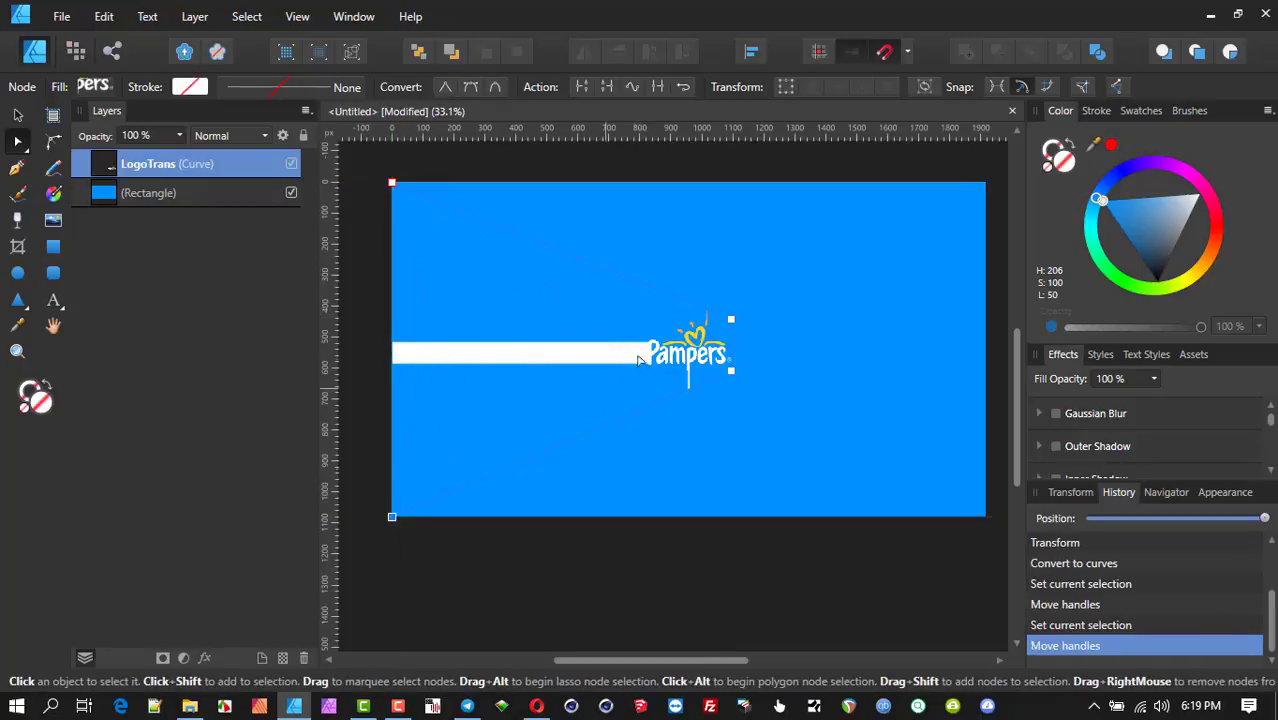
{"action": "left_click_drag", "start_coordinate": [731, 319], "coordinate": [987, 183]}
{"action": "left_click_drag", "start_coordinate": [731, 370], "coordinate": [987, 517]}
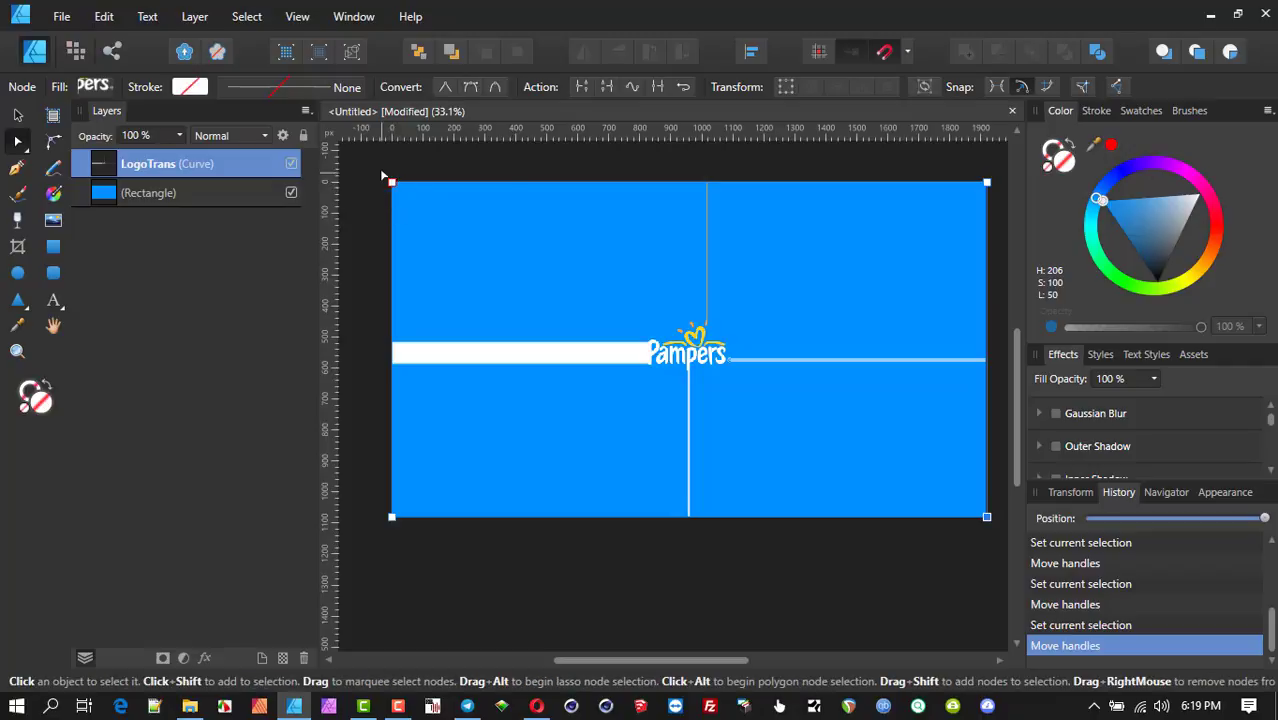
With the Fill Tool, toggle Maintain fill aspect ratio and show the Extend modes.
{"action": "left_click", "coordinate": [54, 196]}
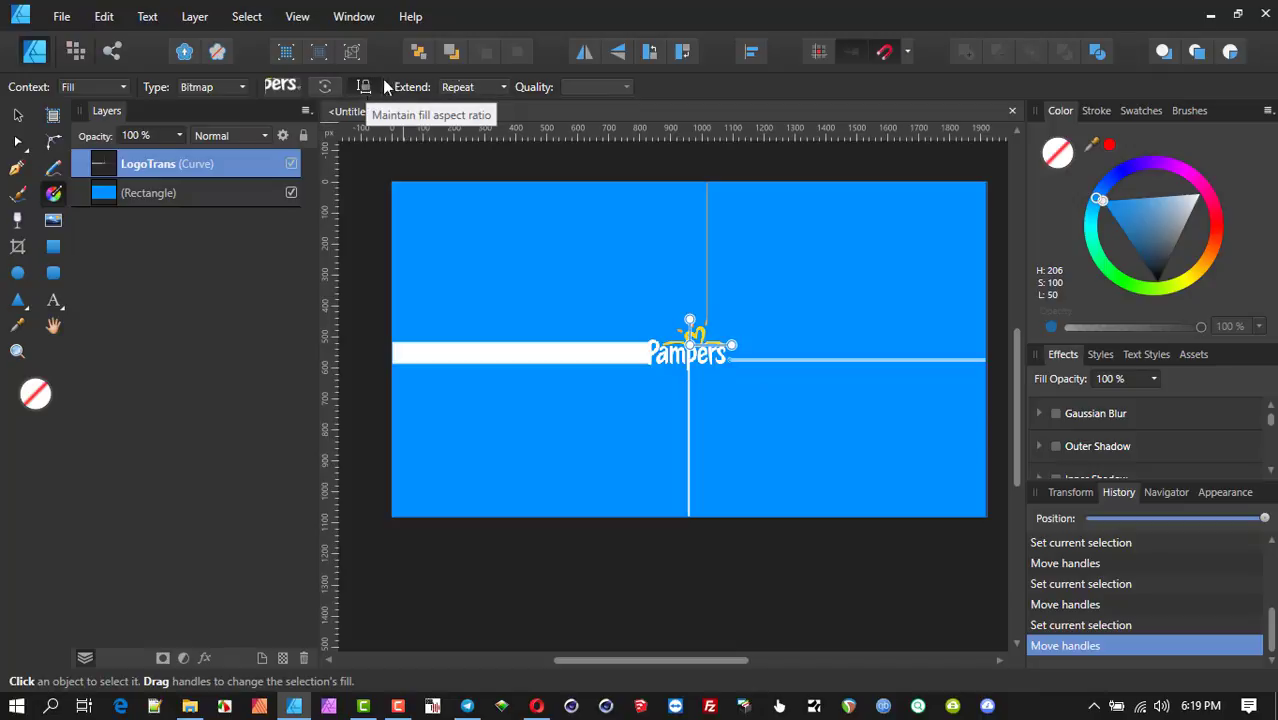
{"action": "left_click", "coordinate": [362, 88]}
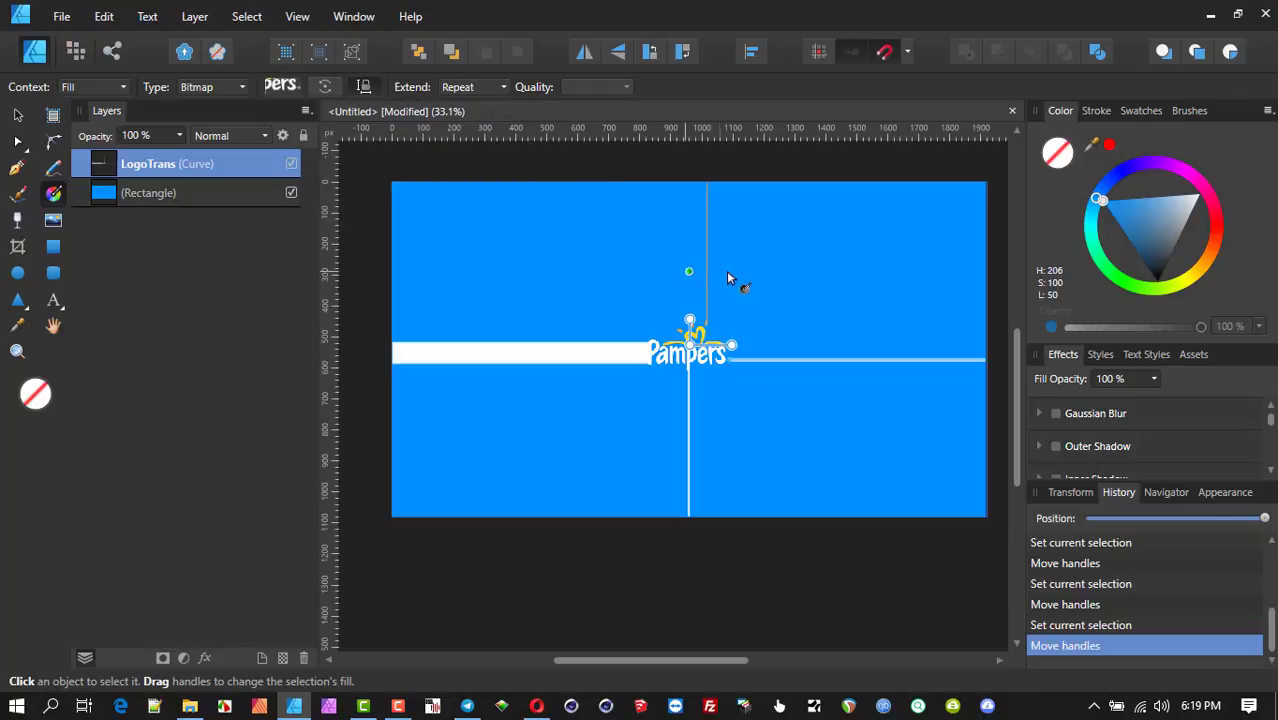
{"action": "left_click", "coordinate": [482, 89]}
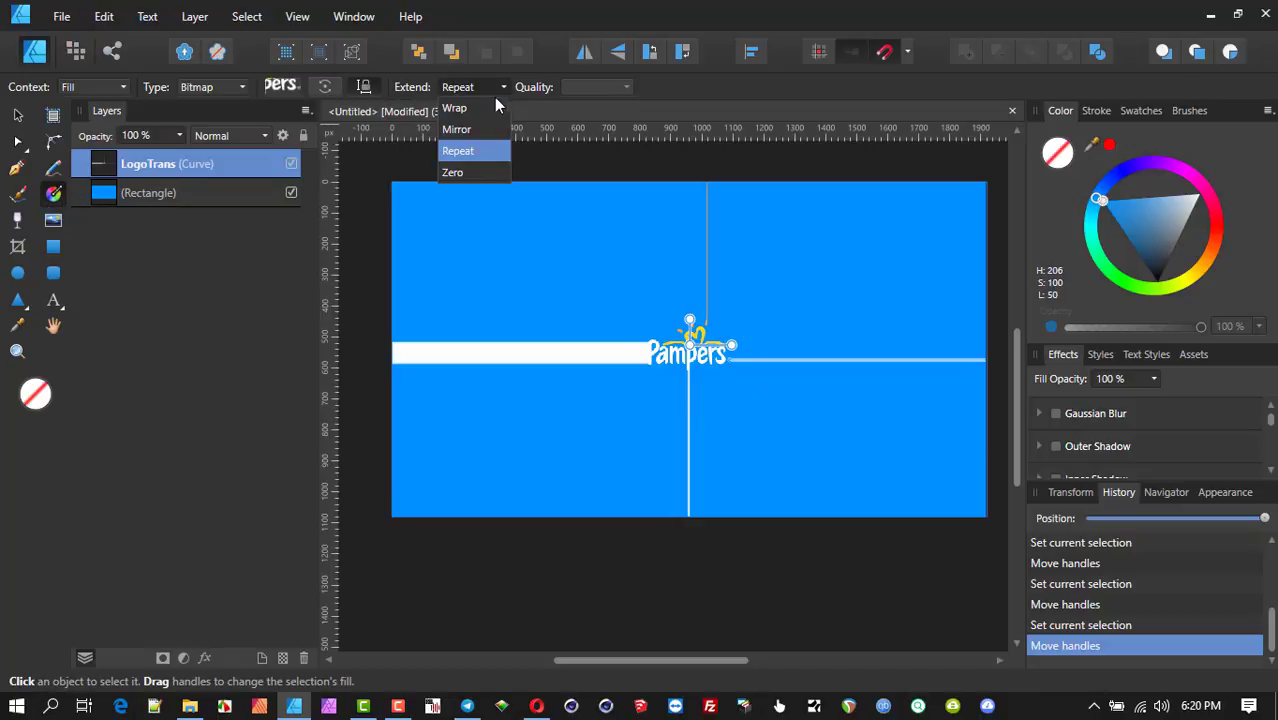
Tile the logo fill with Wrap and resize the tiles, then undo back to Repeat mode.
{"action": "left_click", "coordinate": [475, 112]}
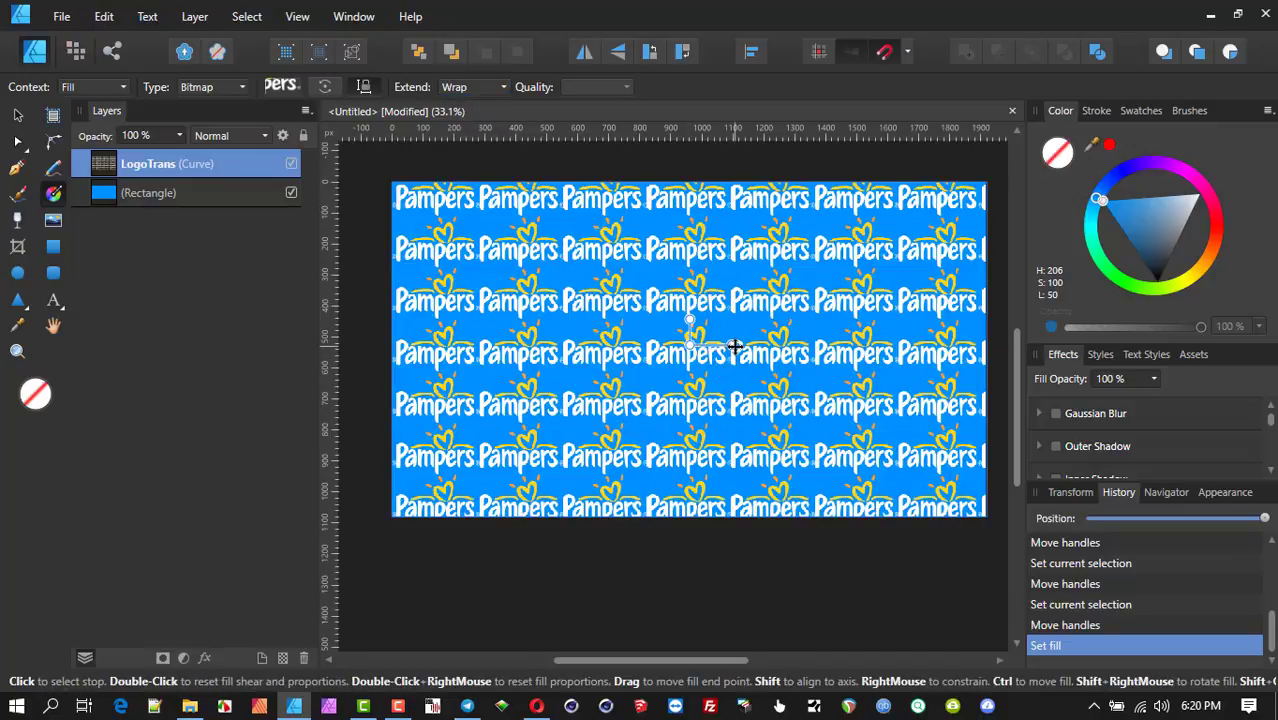
{"action": "mouse_move", "coordinate": [735, 346]}
{"action": "left_mouse_down"}
{"action": "mouse_move", "coordinate": [782, 341]}
{"action": "mouse_move", "coordinate": [695, 342]}
{"action": "mouse_move", "coordinate": [727, 346]}
{"action": "left_mouse_up"}
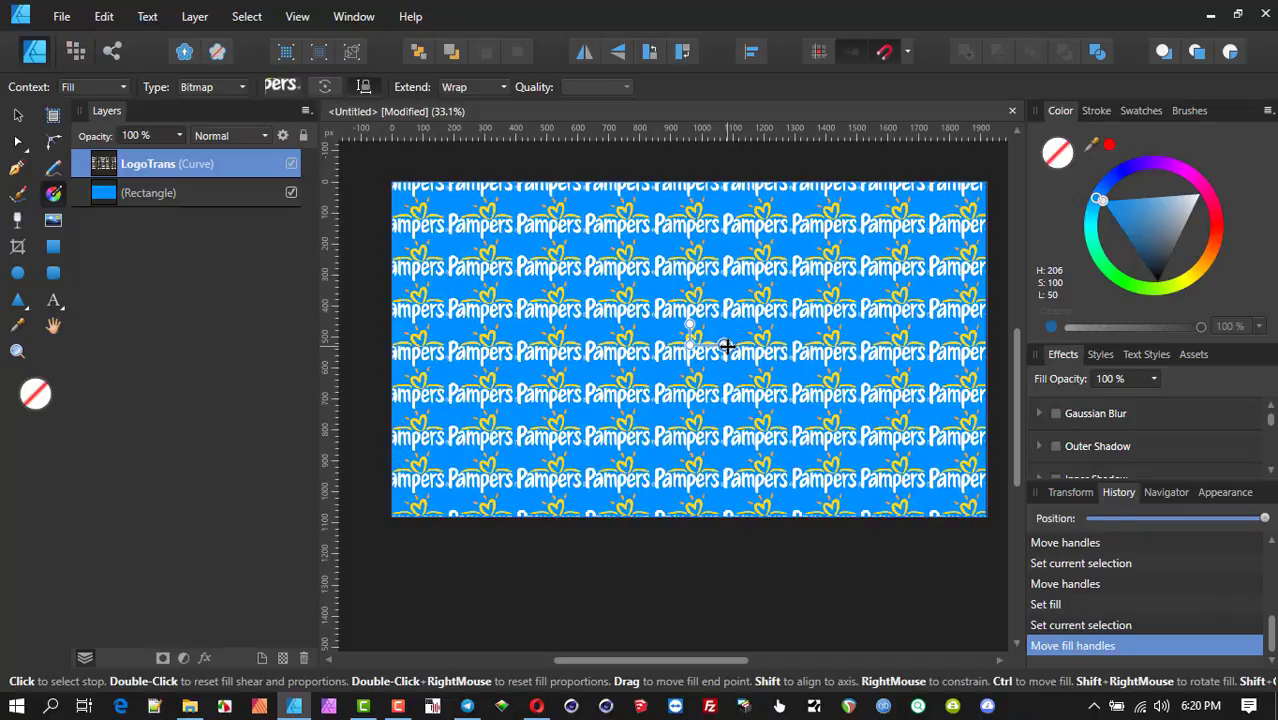
{"action": "key", "text": "ctrl+z"}
{"action": "key", "text": "ctrl+z"}
{"action": "key", "text": "ctrl+z"}
{"action": "key", "text": "ctrl+z"}
{"action": "key", "text": "ctrl+z"}
{"action": "key", "text": "ctrl+z"}
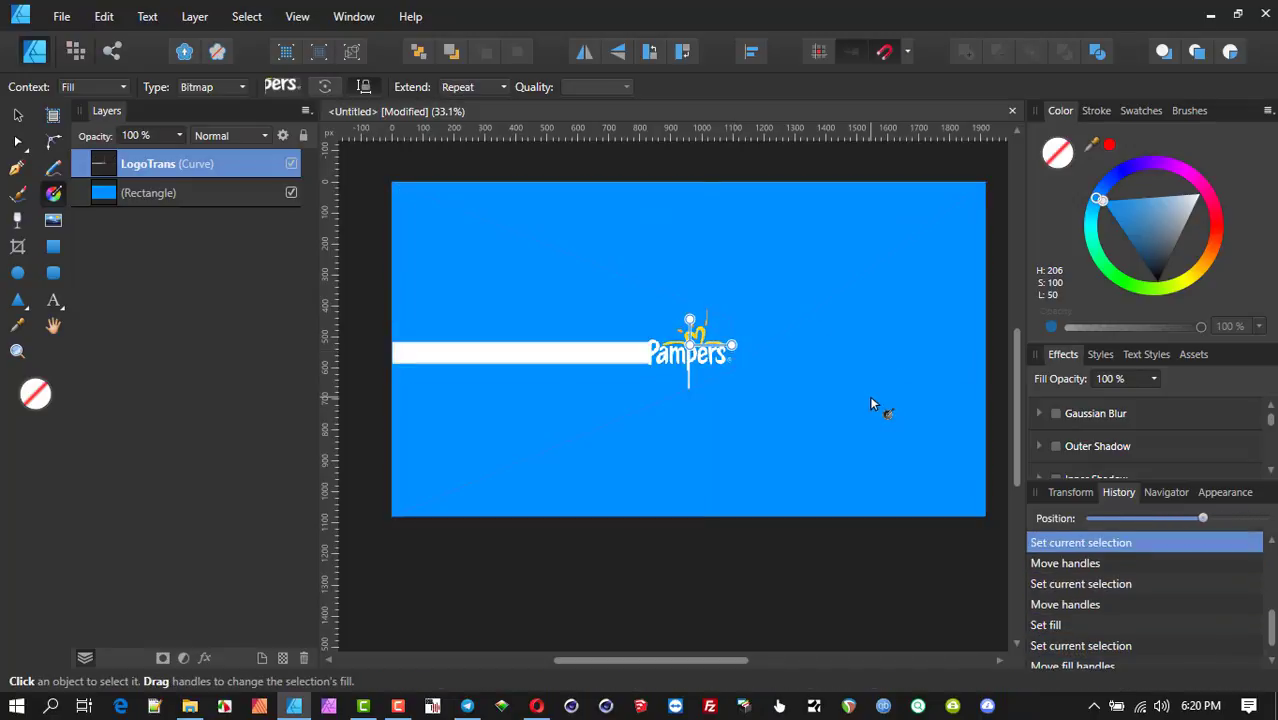
Undo the stretched strip, then drag the logo curve's left and right nodes to the canvas side edges.
{"action": "key", "text": "ctrl+z"}
{"action": "key", "text": "ctrl+z"}
{"action": "key", "text": "ctrl+z"}
{"action": "key", "text": "ctrl+z"}
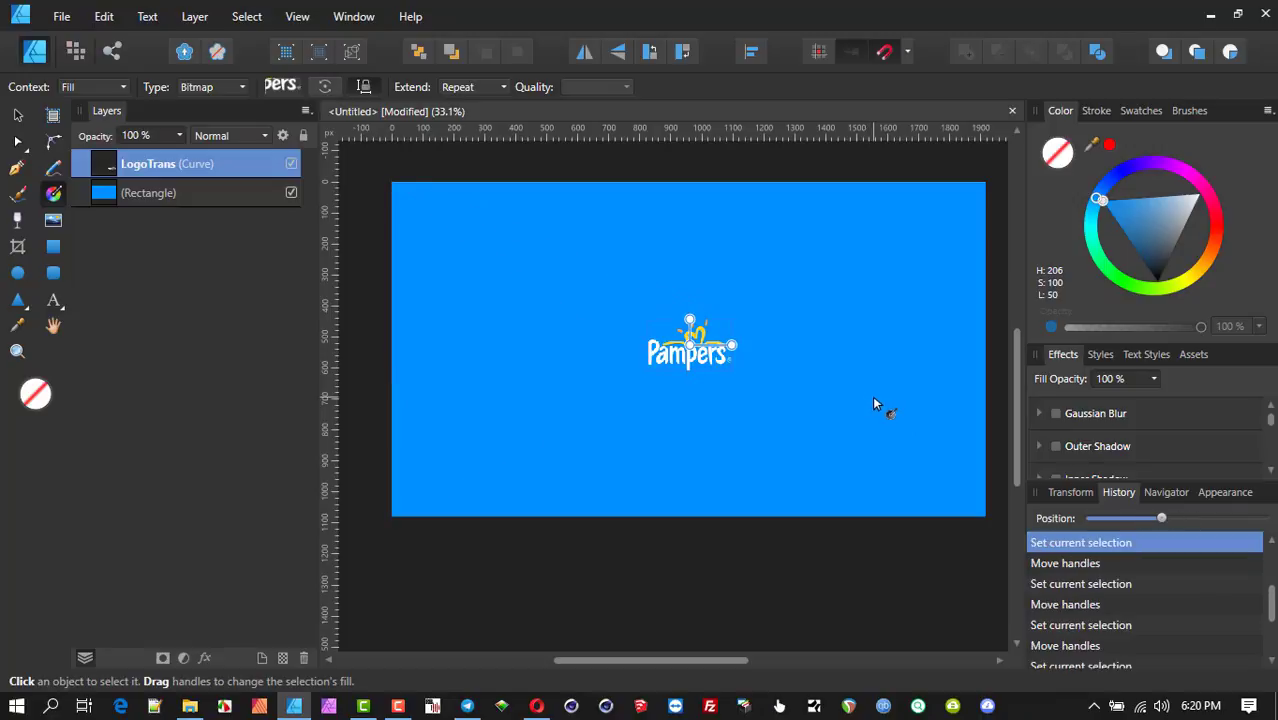
{"action": "left_click", "coordinate": [16, 144]}
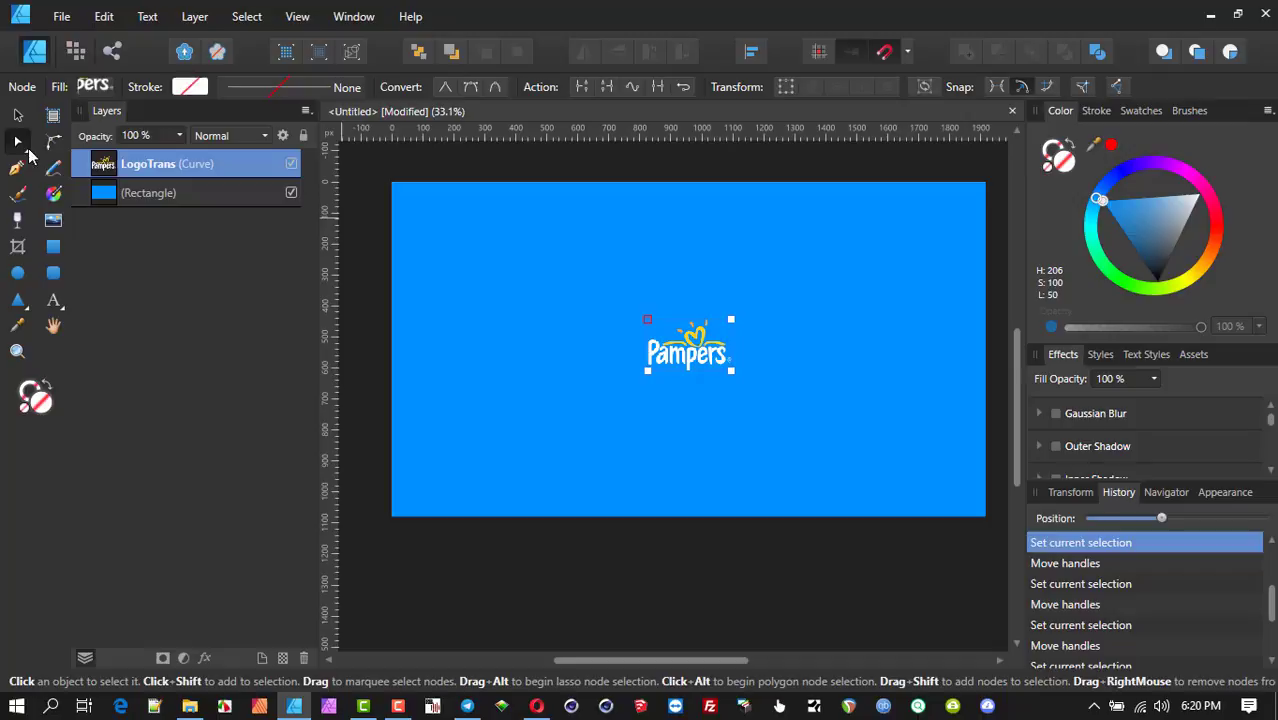
{"action": "left_click", "coordinate": [22, 150]}
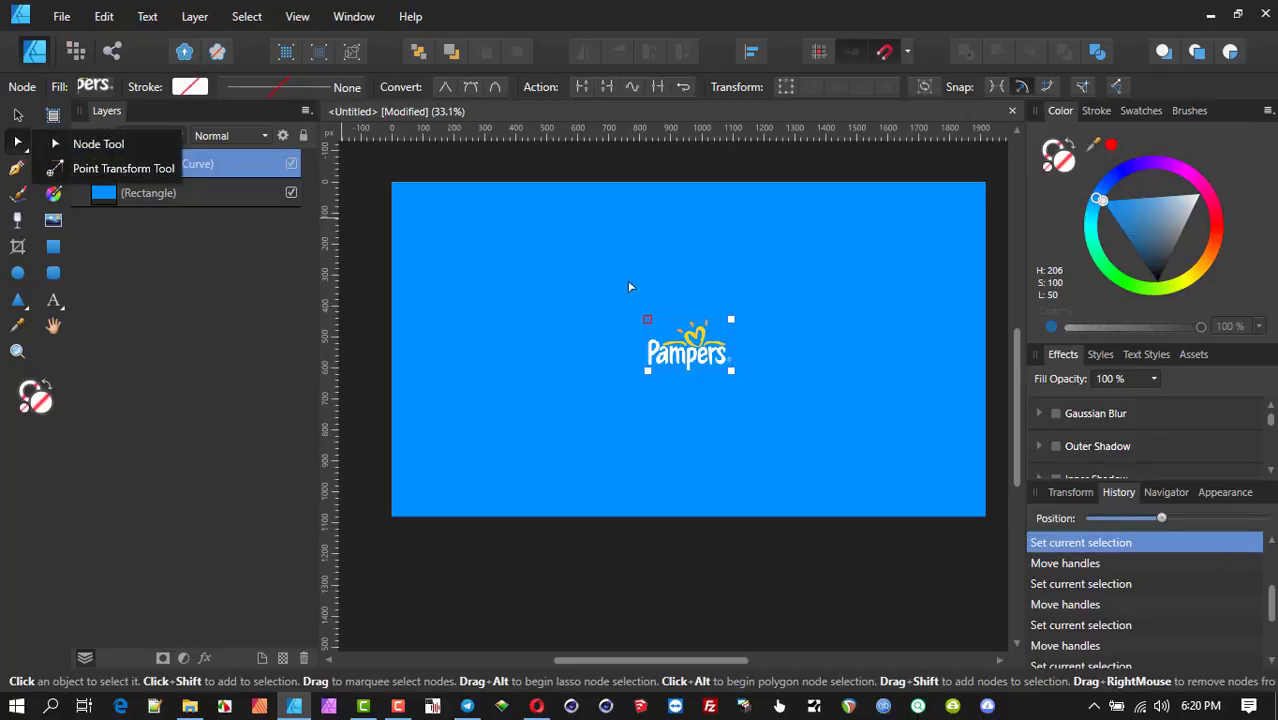
{"action": "left_click", "coordinate": [648, 371]}
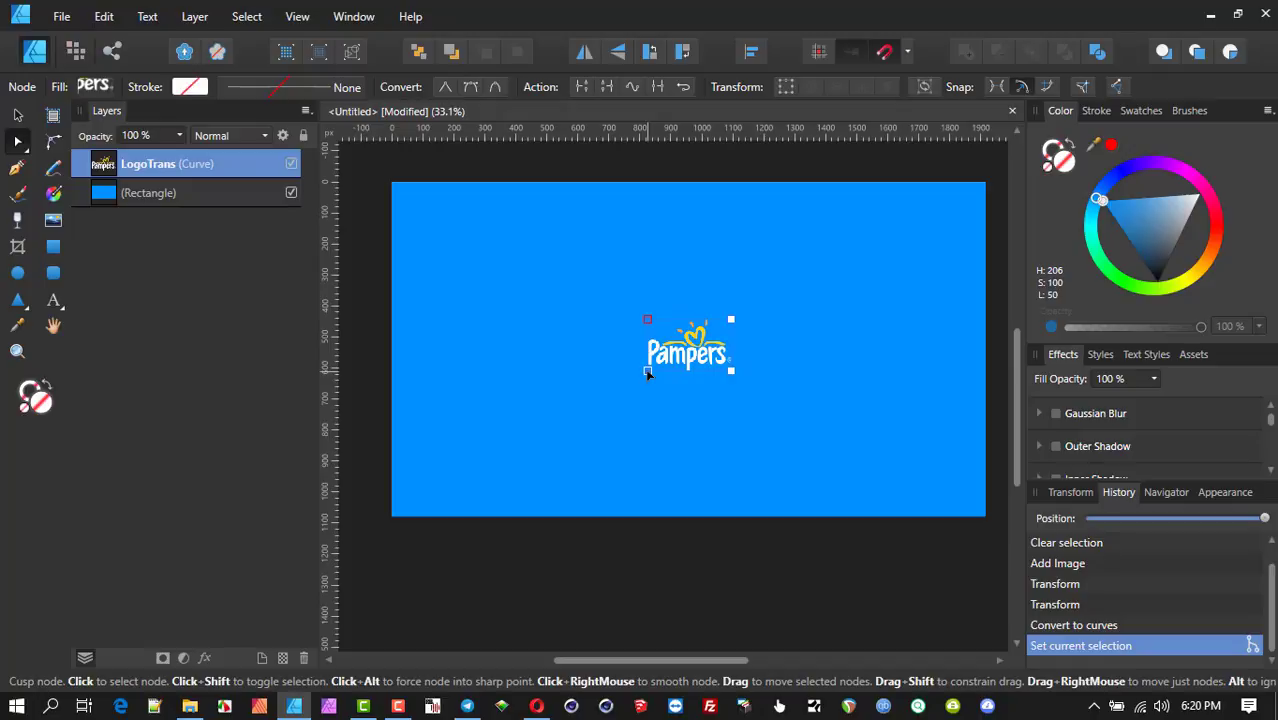
{"action": "left_click_drag", "start_coordinate": [648, 373], "coordinate": [395, 396]}
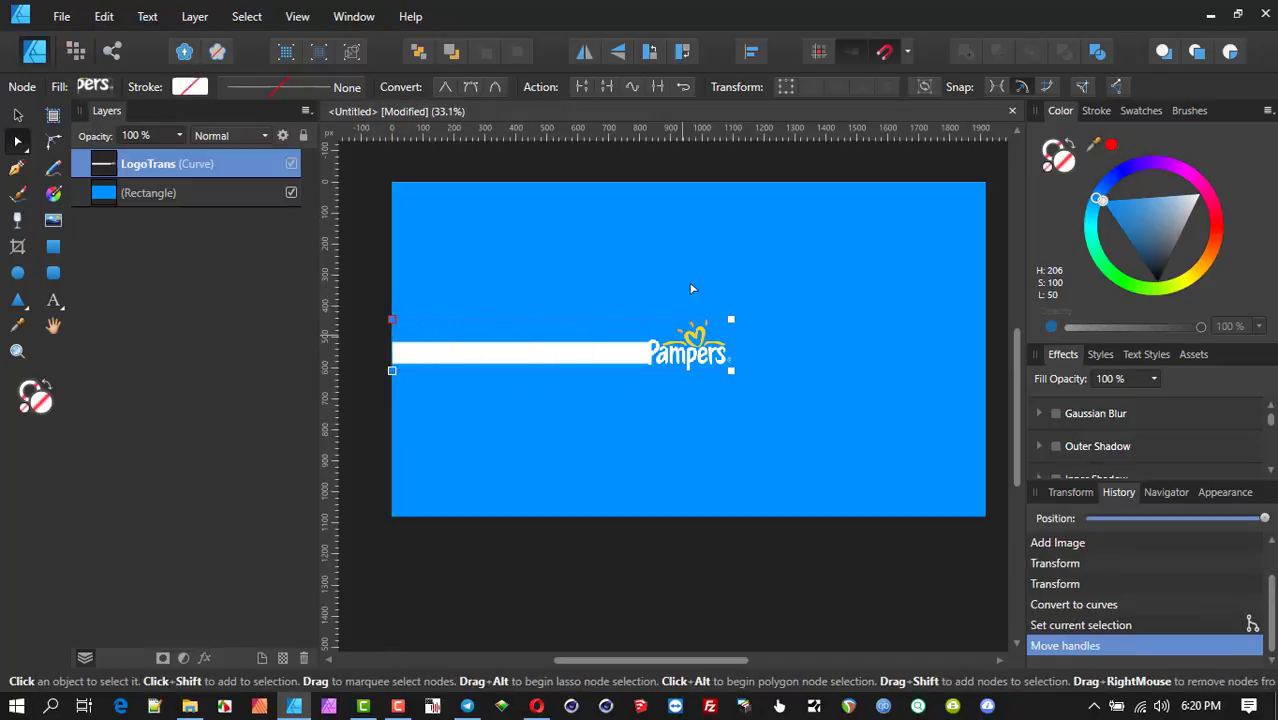
{"action": "left_click_drag", "start_coordinate": [690, 289], "coordinate": [760, 415]}
{"action": "left_click_drag", "start_coordinate": [729, 372], "coordinate": [987, 396]}
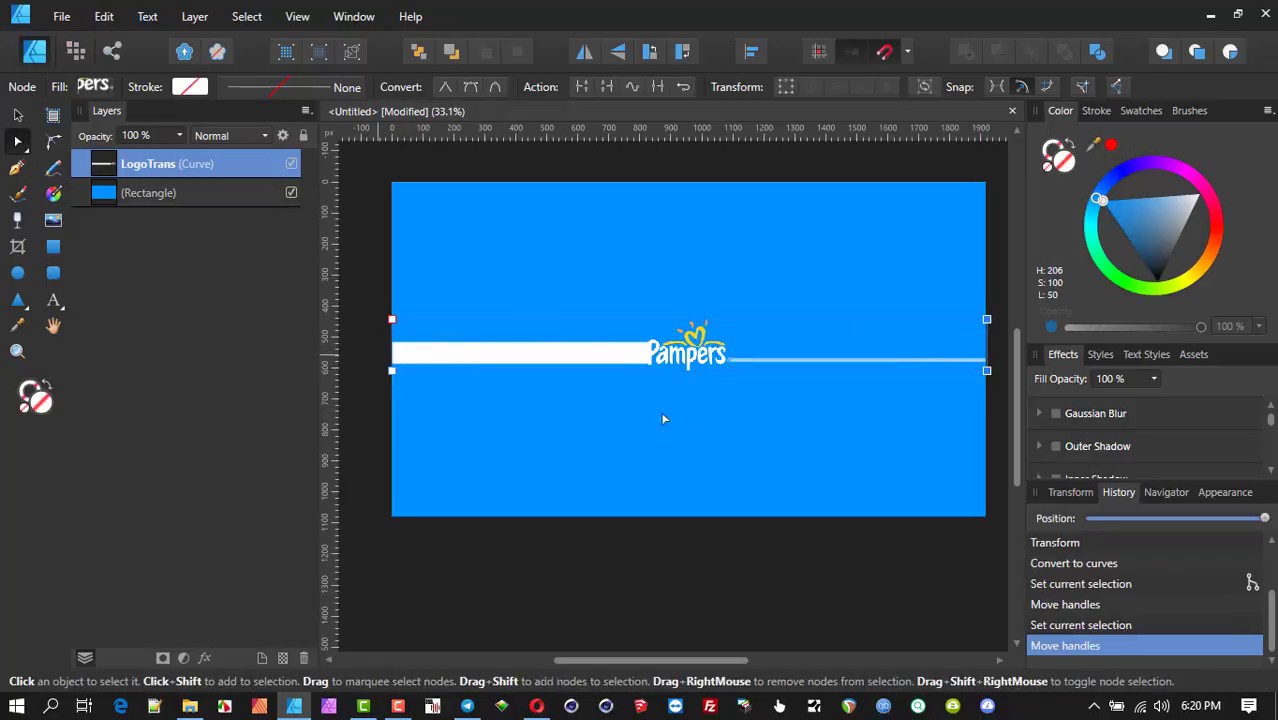
Pull the logo curve's remaining nodes out to the canvas bottom and top edges.
{"action": "left_click", "coordinate": [1000, 419]}
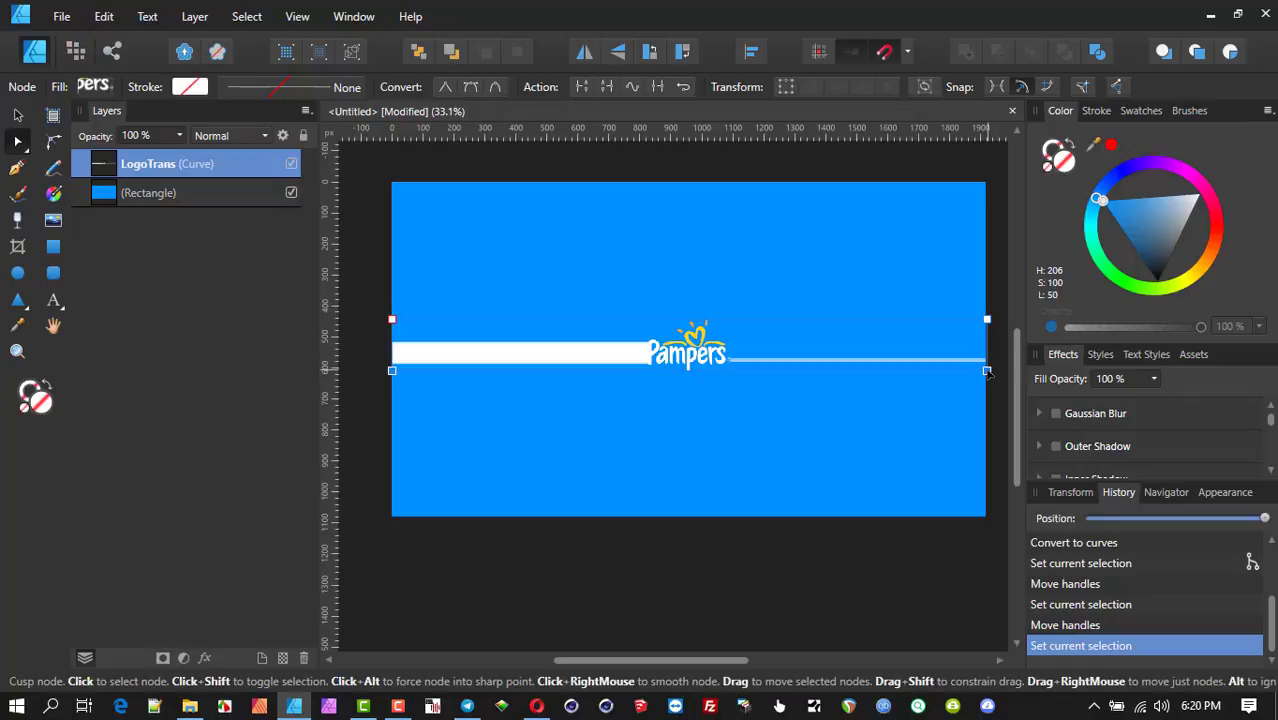
{"action": "left_click_drag", "start_coordinate": [988, 392], "coordinate": [987, 519]}
{"action": "left_click_drag", "start_coordinate": [998, 305], "coordinate": [392, 182]}
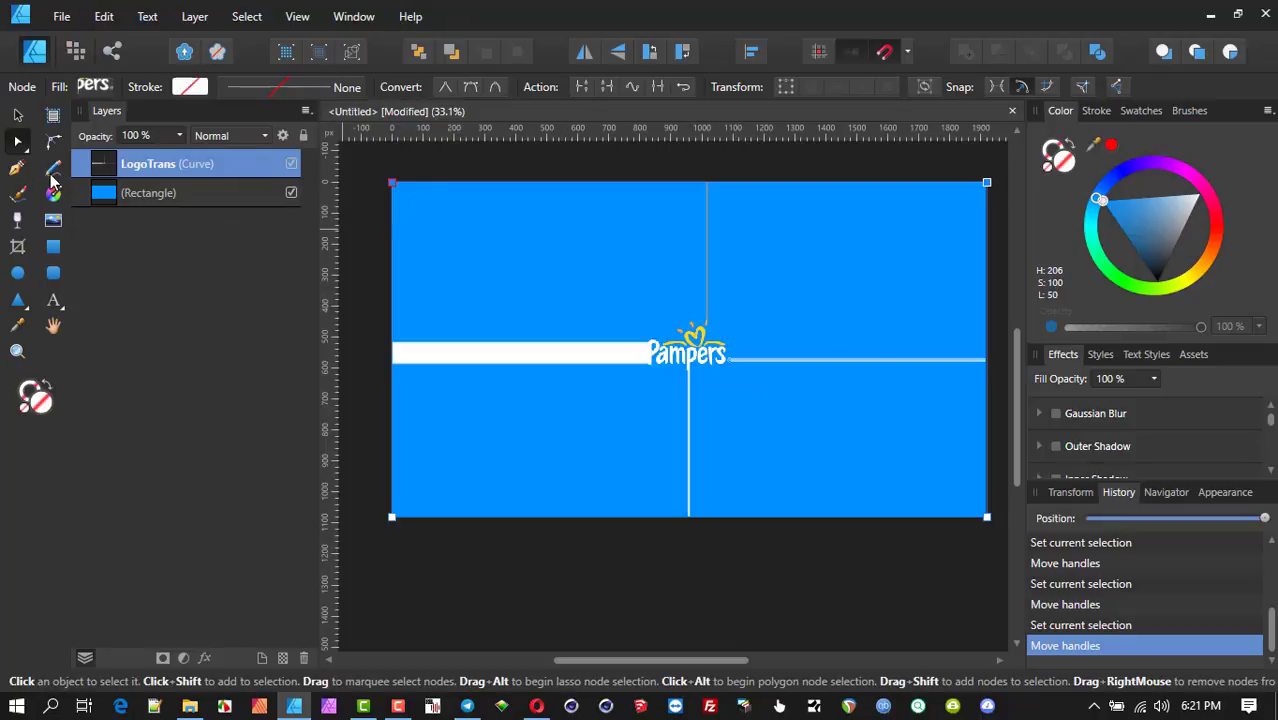
{"action": "left_click", "coordinate": [705, 358]}
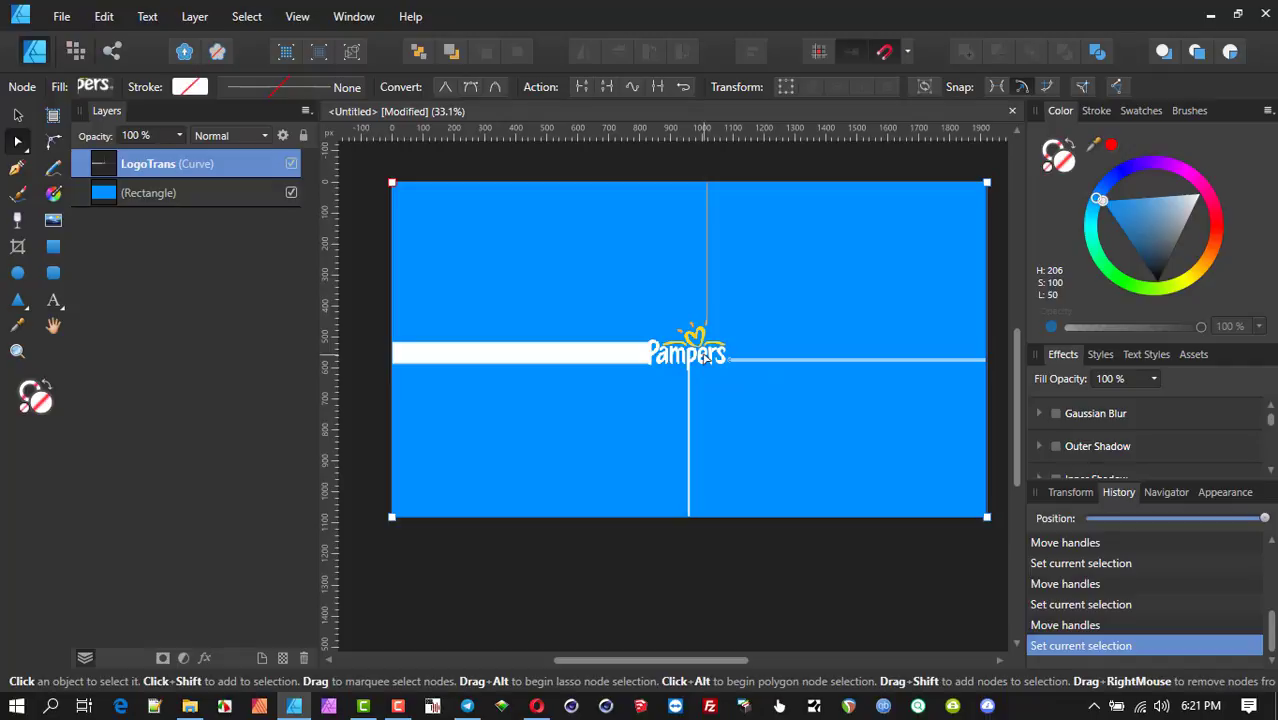
{"action": "left_click", "coordinate": [17, 116]}
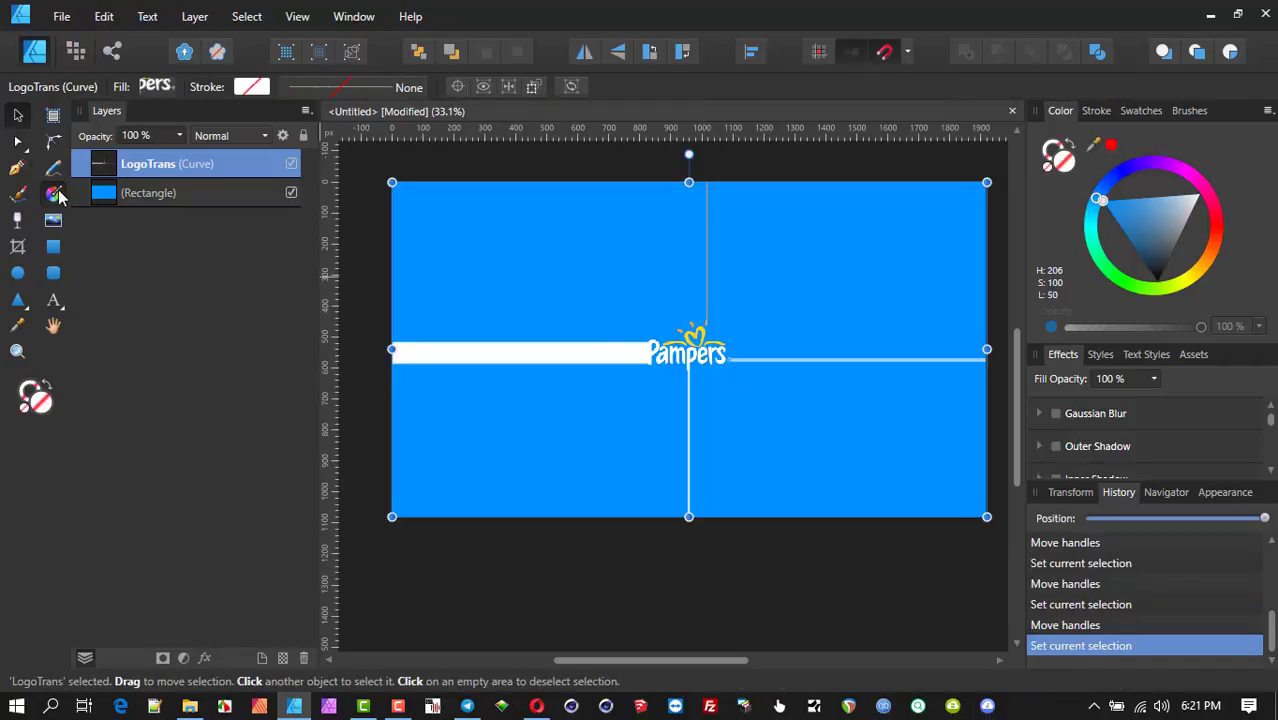
Set the logo fill's Extend to Wrap to tile Pampers logos, then delete LogoTrans.
{"action": "left_click", "coordinate": [53, 193]}
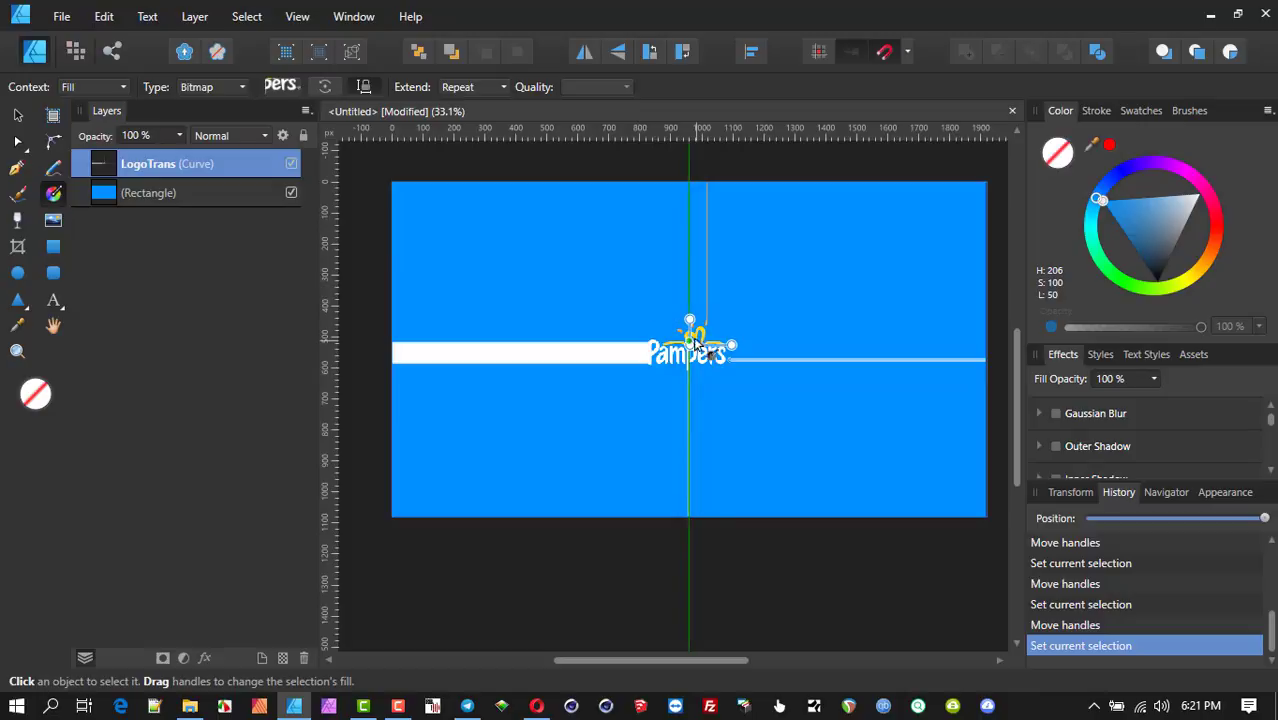
{"action": "left_click", "coordinate": [472, 88]}
{"action": "left_click", "coordinate": [467, 105]}
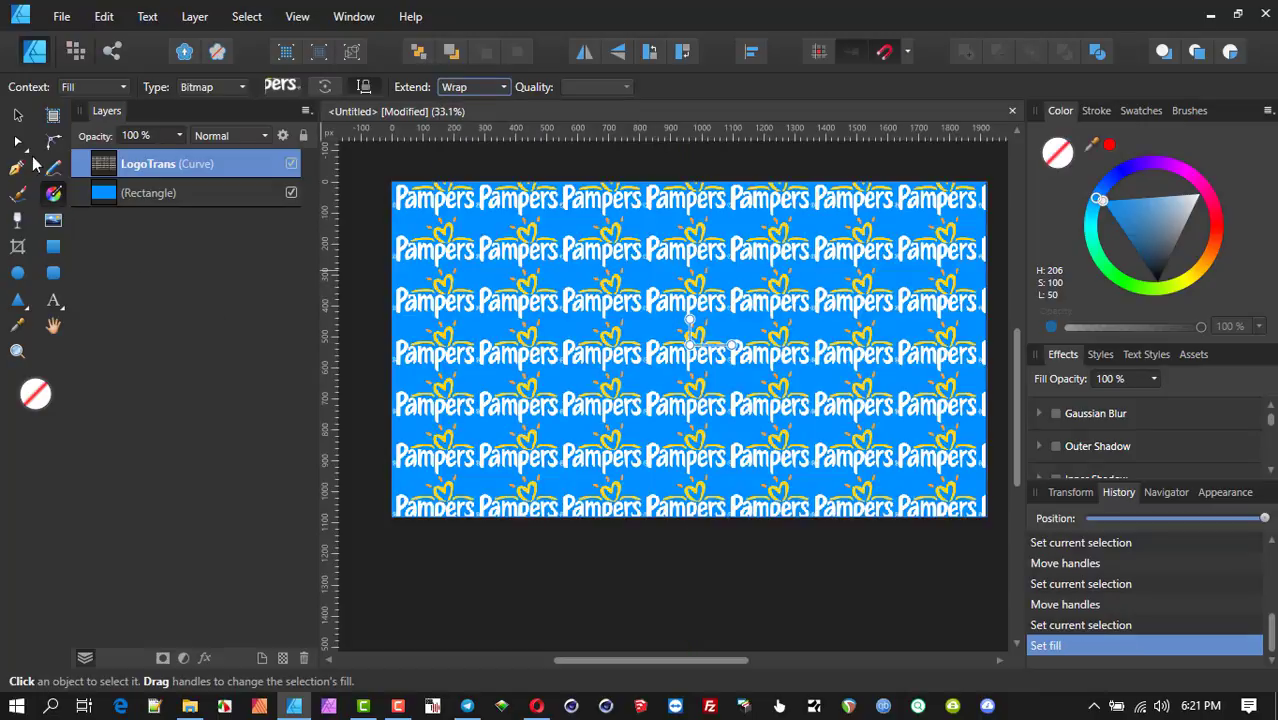
{"action": "left_click", "coordinate": [17, 117]}
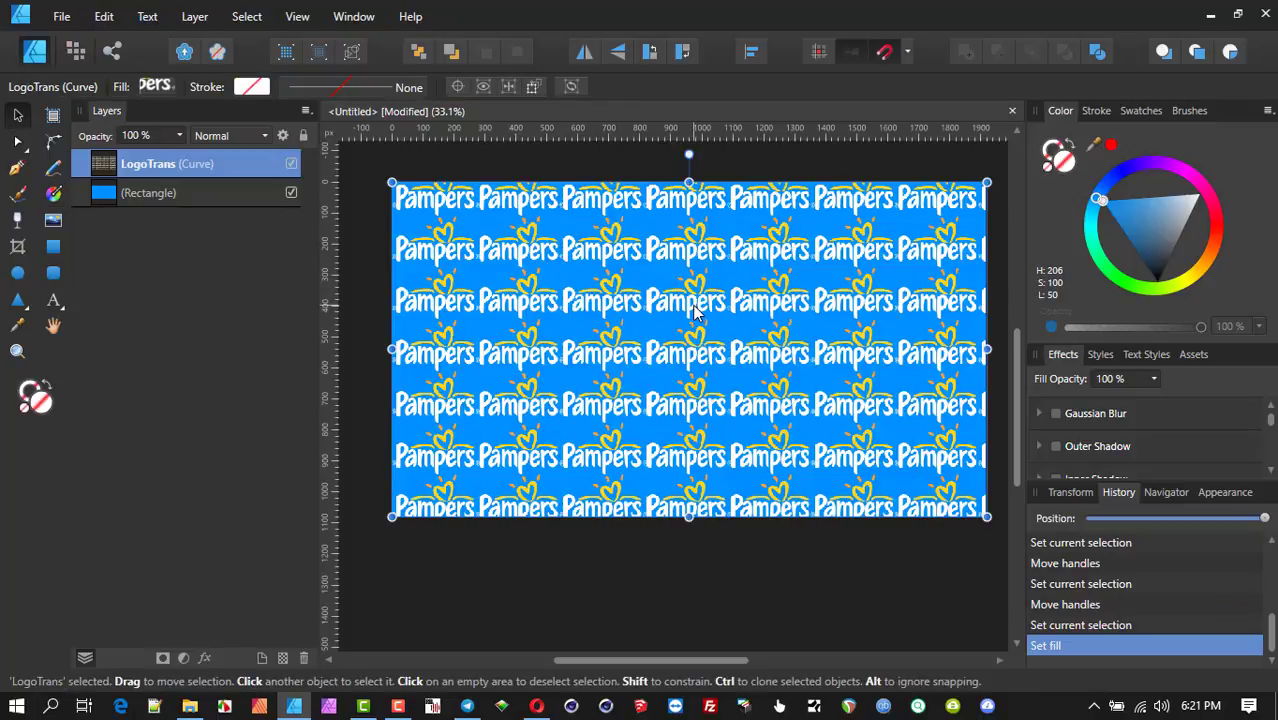
{"action": "key", "text": "Delete"}
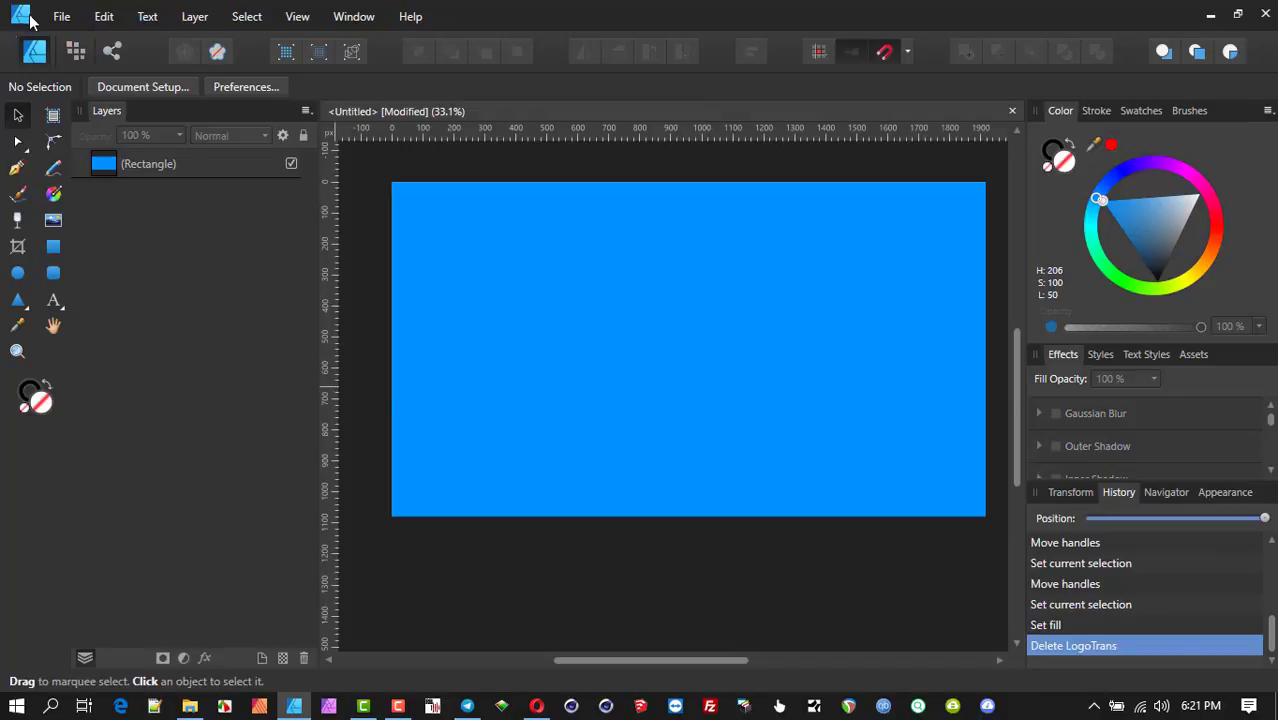
Delete the blue rectangle, leaving a blank white page.
{"action": "left_click", "coordinate": [61, 16]}
{"action": "left_click", "coordinate": [511, 312]}
{"action": "left_click", "coordinate": [511, 312]}
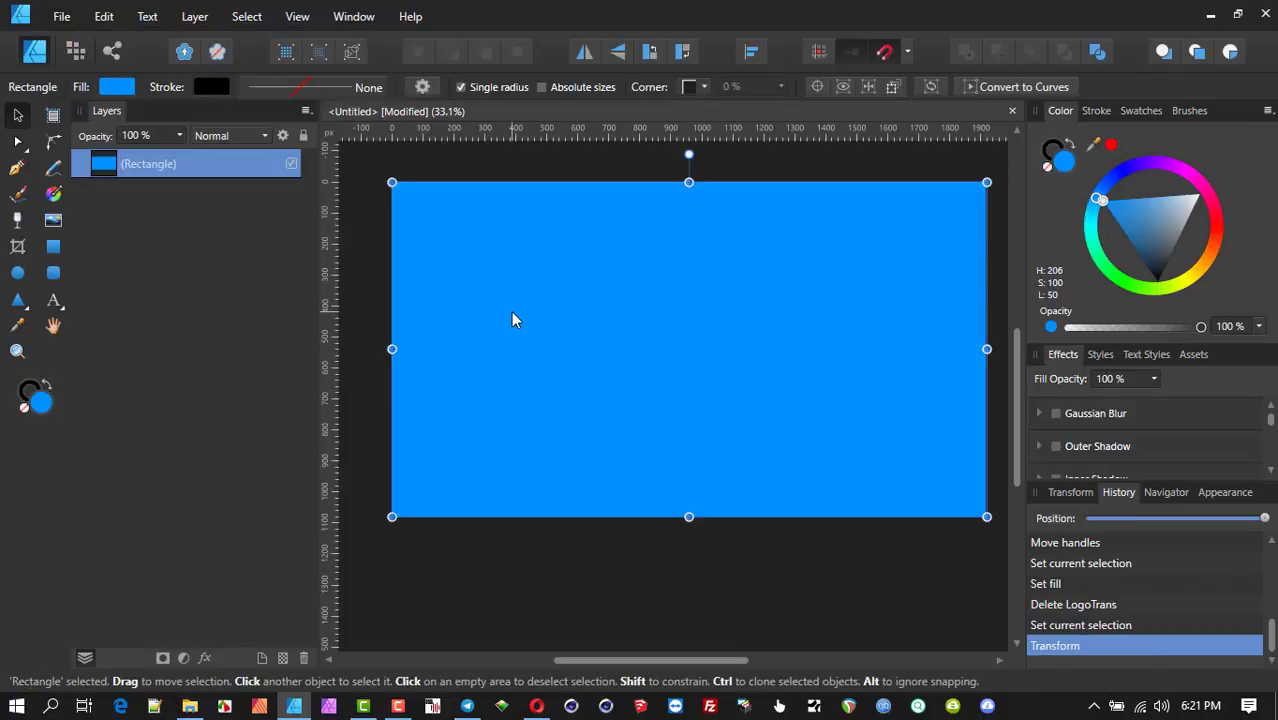
{"action": "key", "text": "Delete"}
Start File > Place and browse DATA (D:) to Archviz -Seamless-Textures > bricks.
{"action": "left_click", "coordinate": [61, 16]}
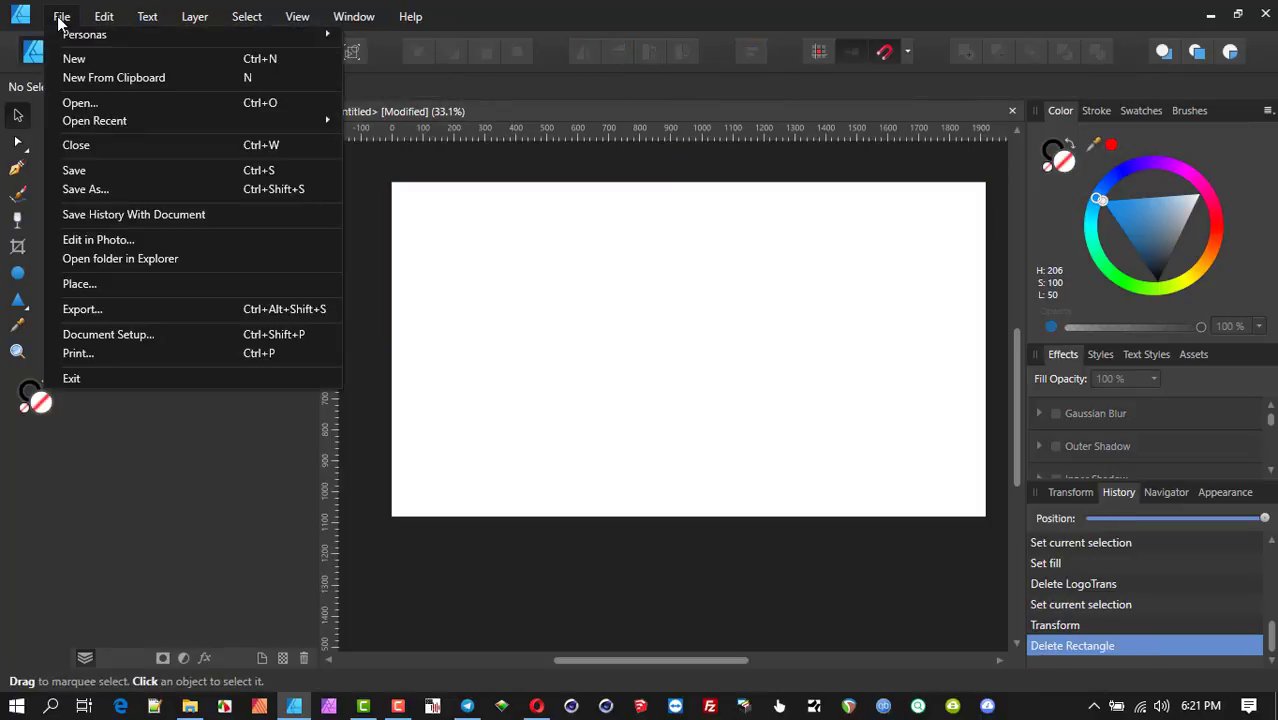
{"action": "left_click", "coordinate": [110, 281]}
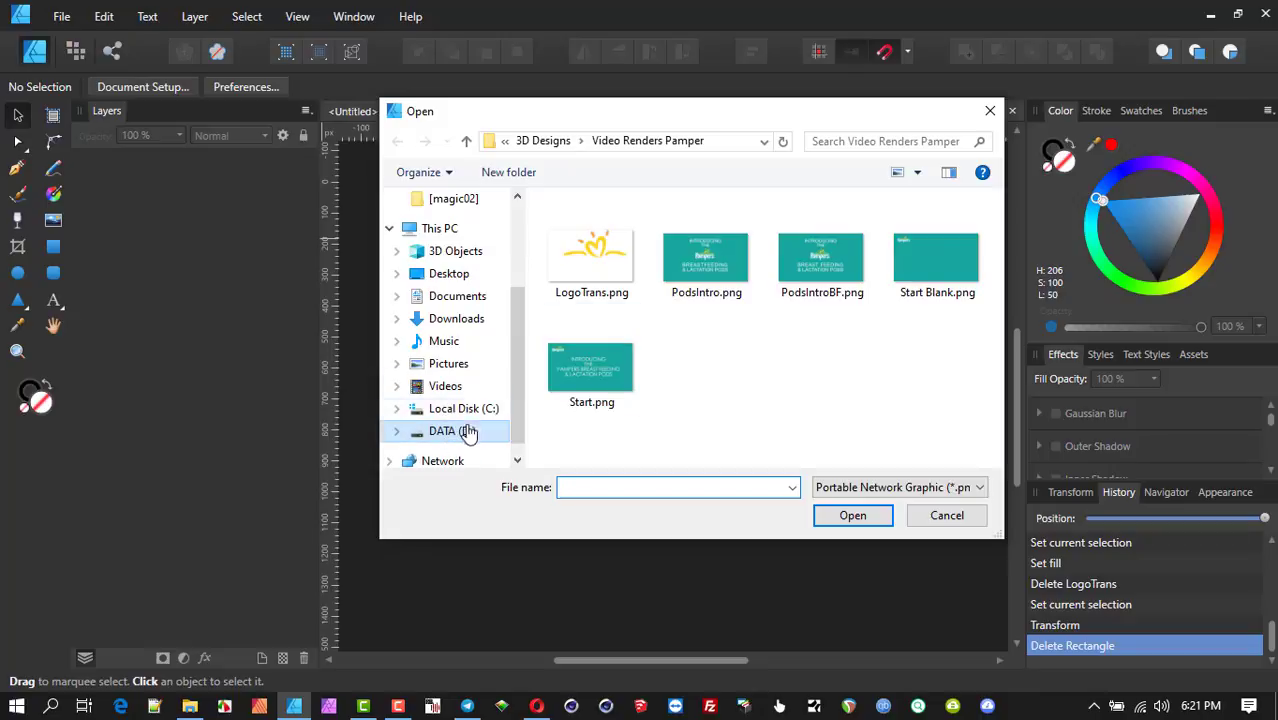
{"action": "left_click", "coordinate": [455, 431]}
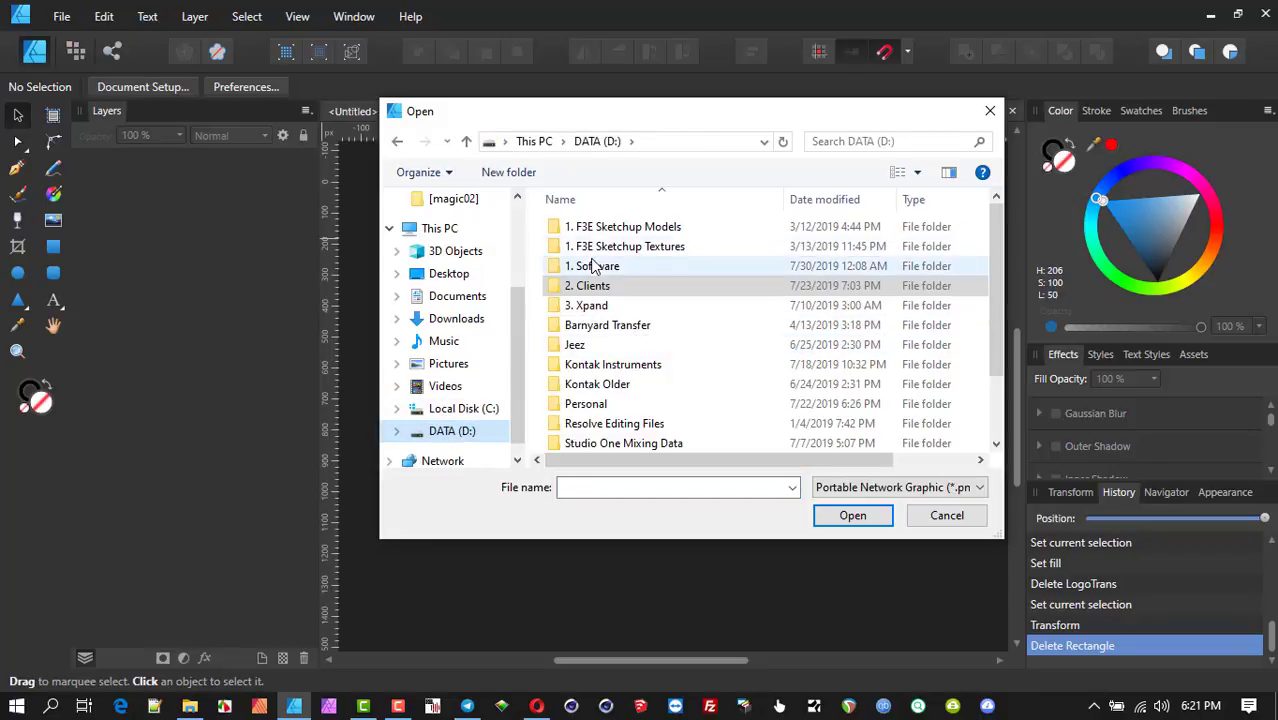
{"action": "double_click", "coordinate": [596, 266]}
{"action": "double_click", "coordinate": [648, 268]}
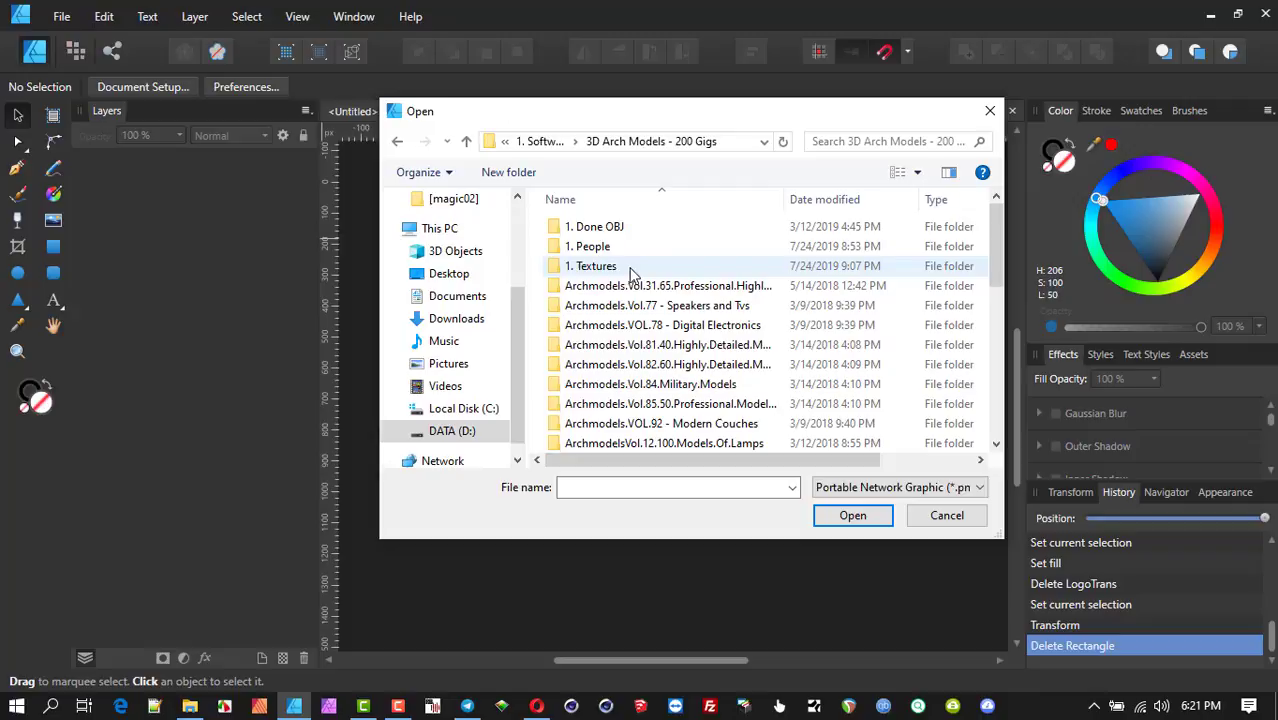
{"action": "double_click", "coordinate": [607, 270]}
{"action": "double_click", "coordinate": [602, 274]}
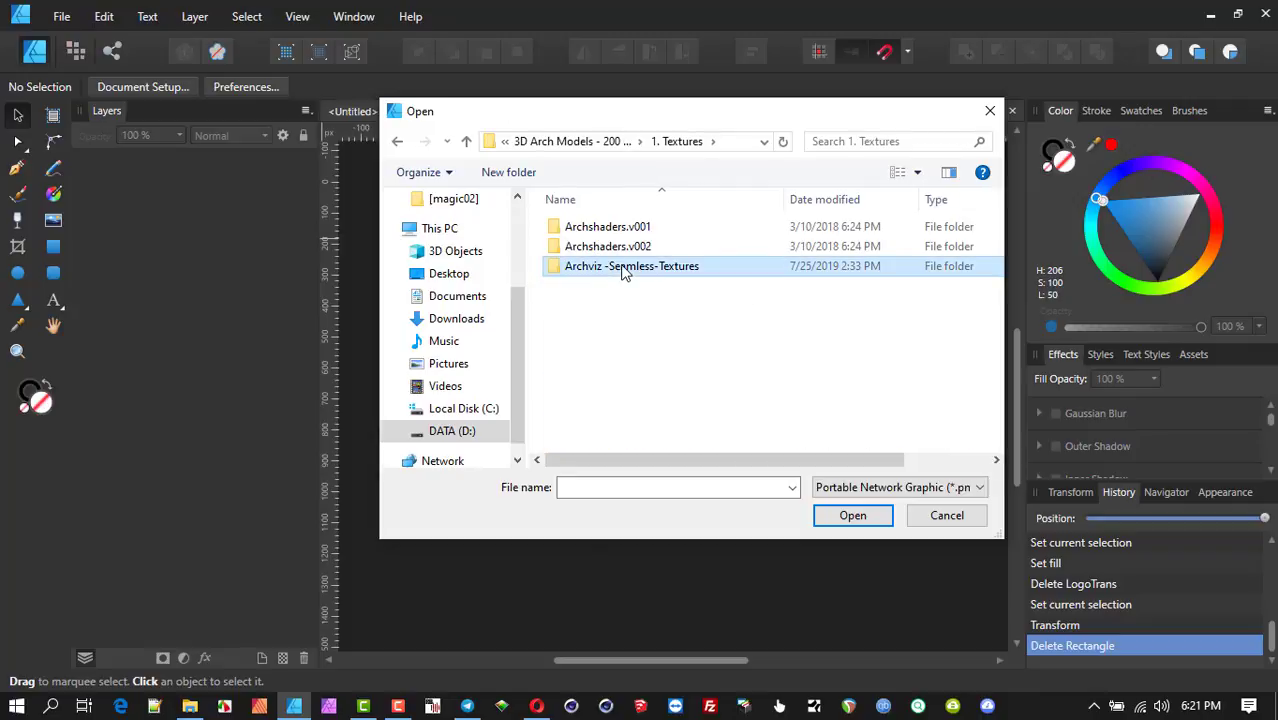
{"action": "double_click", "coordinate": [594, 268]}
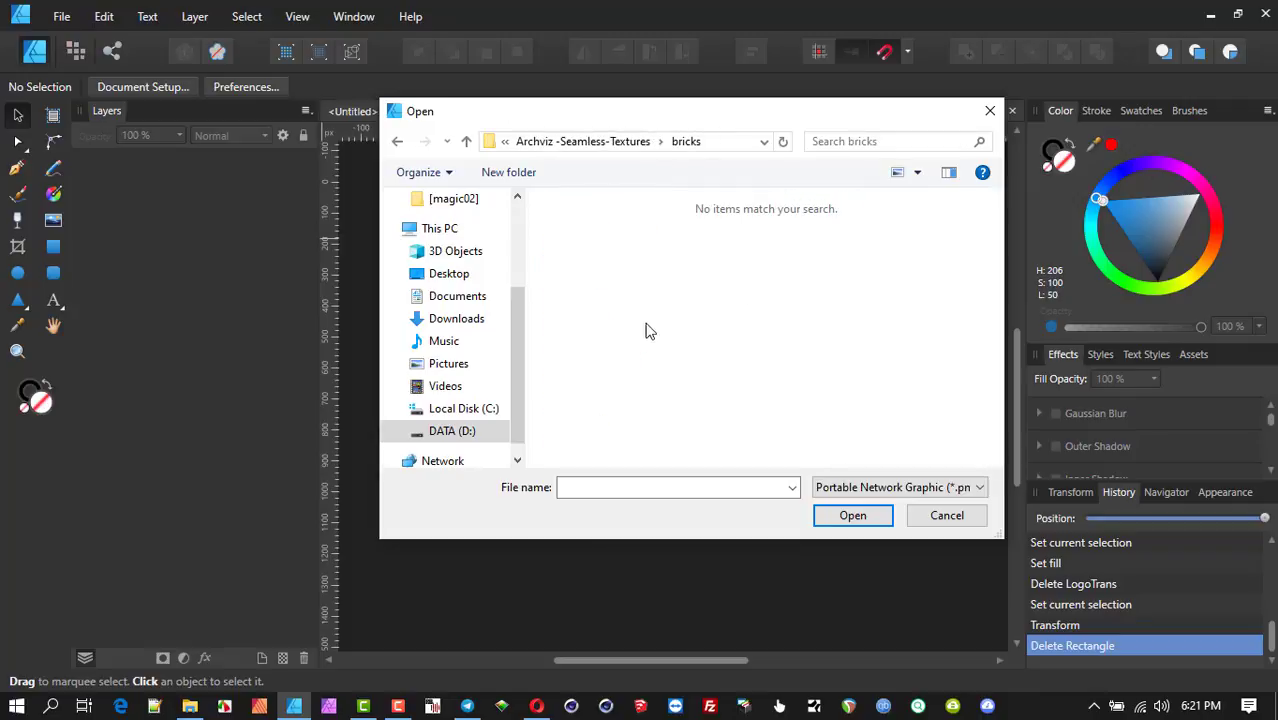
Show JPEG files and open road_brick_11.jpg for placing.
{"action": "left_click", "coordinate": [910, 488]}
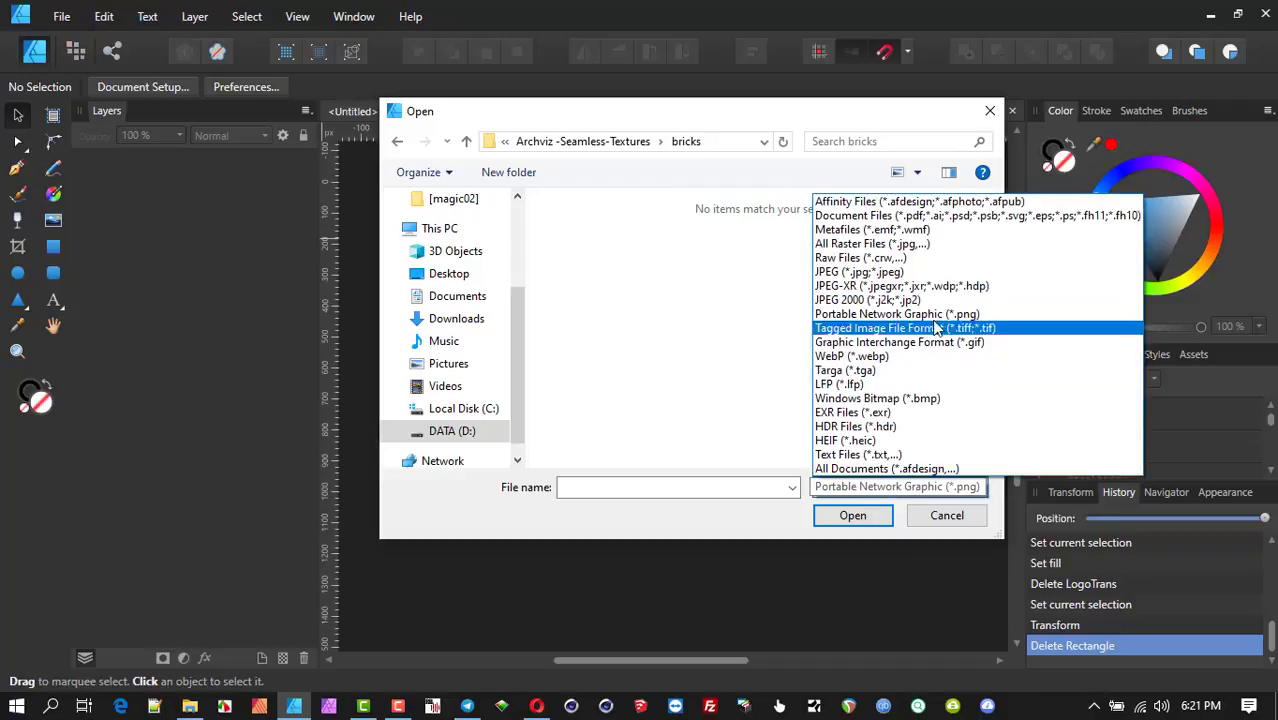
{"action": "left_click", "coordinate": [940, 274]}
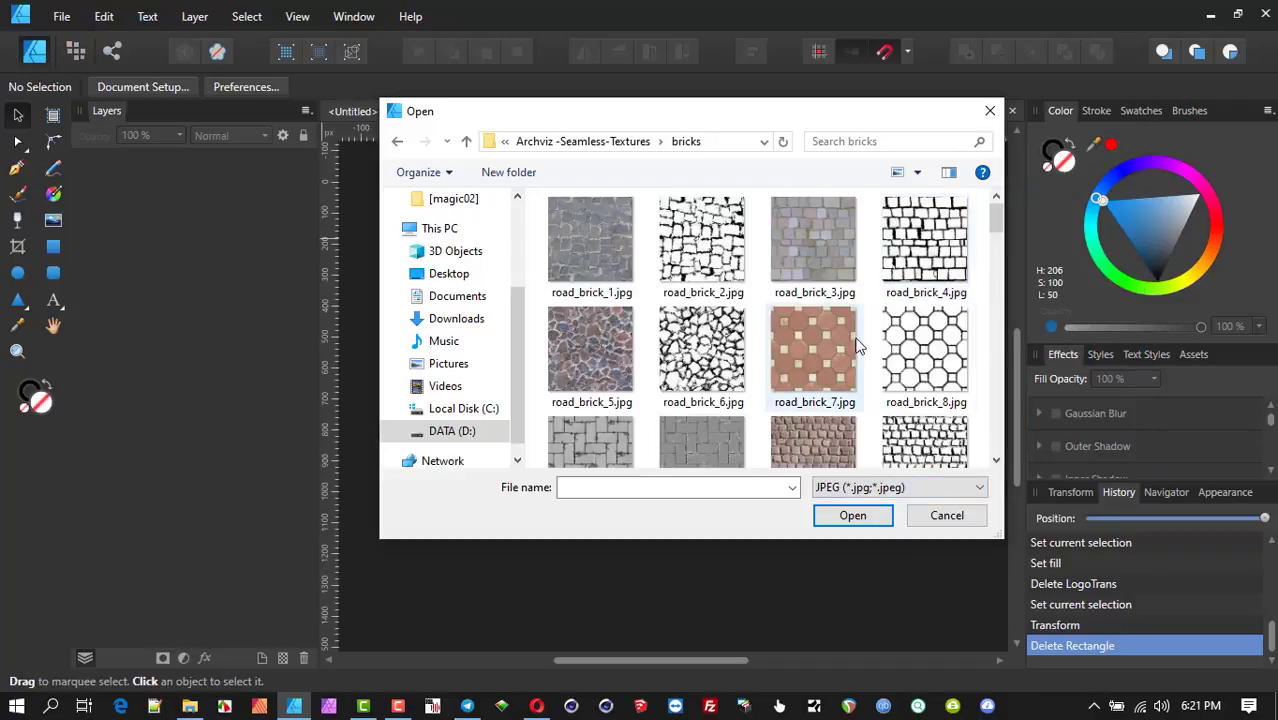
{"action": "scroll", "coordinate": [843, 345], "scroll_direction": "down", "scroll_amount": 3}
{"action": "scroll", "coordinate": [843, 347], "scroll_direction": "up", "scroll_amount": 2}
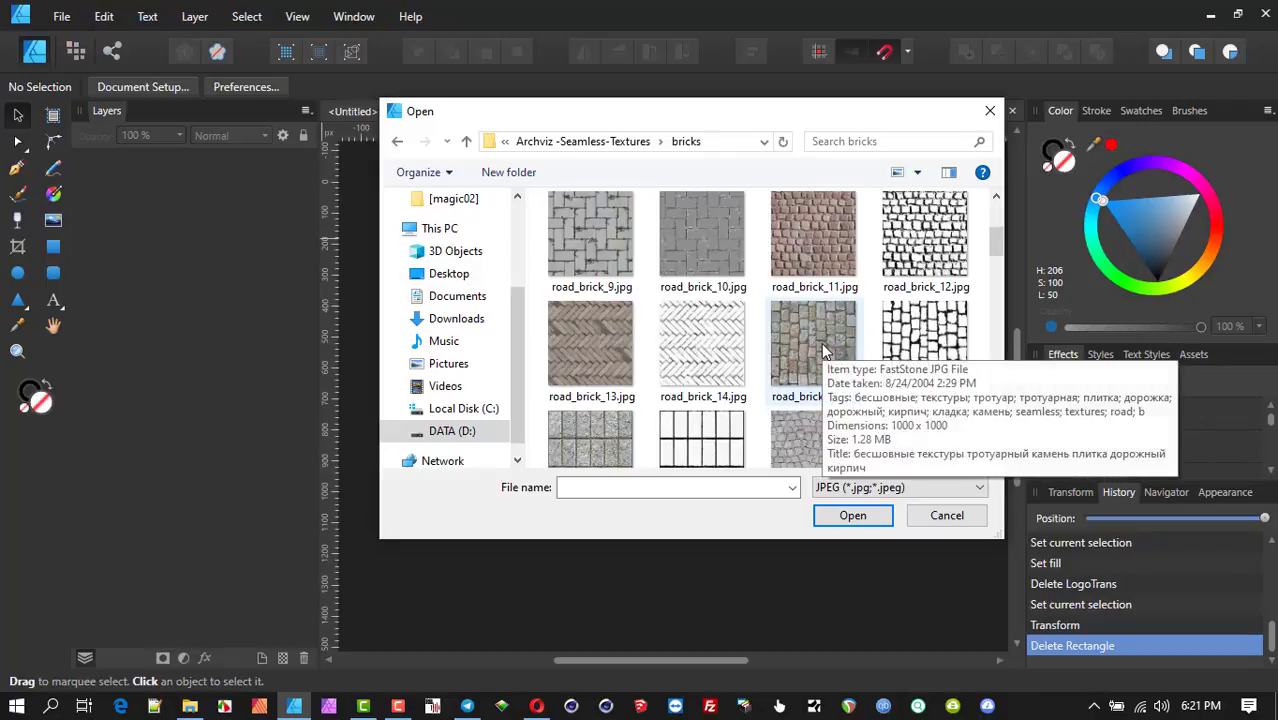
{"action": "left_click", "coordinate": [803, 226]}
{"action": "left_click", "coordinate": [852, 516]}
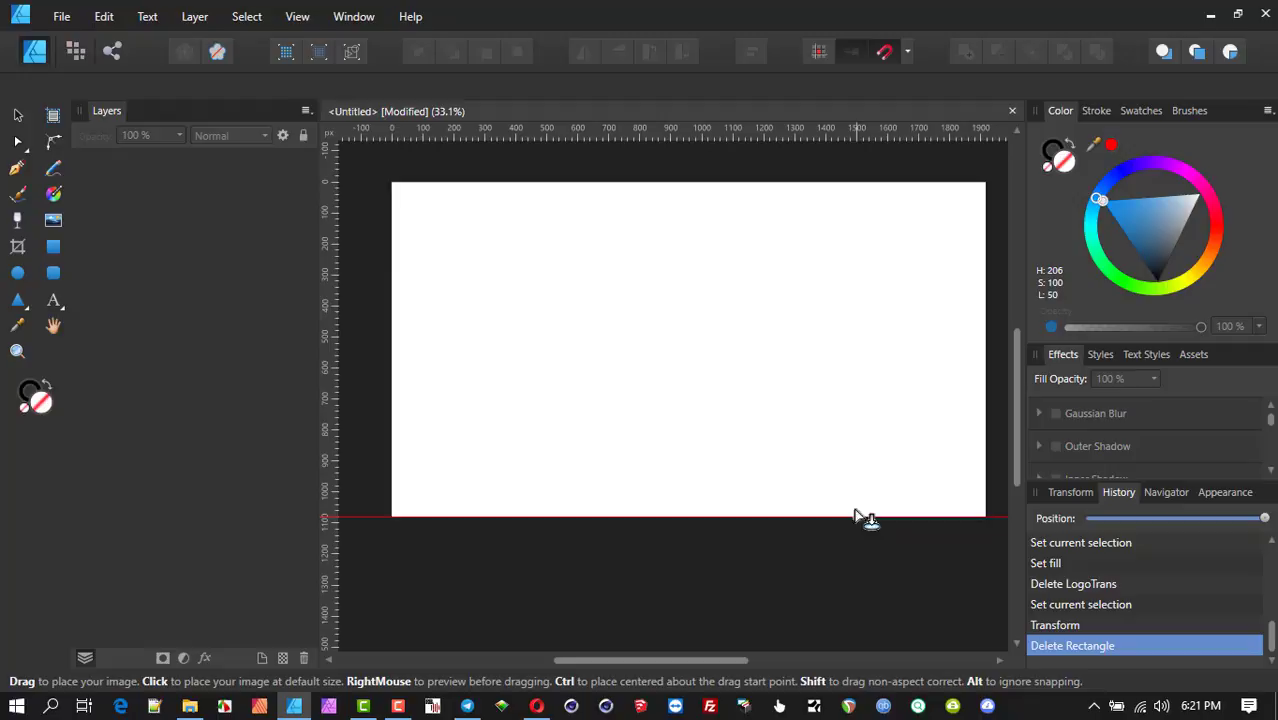
Place road_brick_11 as a small square and move it to the page's horizontal centre.
{"action": "left_click_drag", "start_coordinate": [579, 299], "coordinate": [702, 415]}
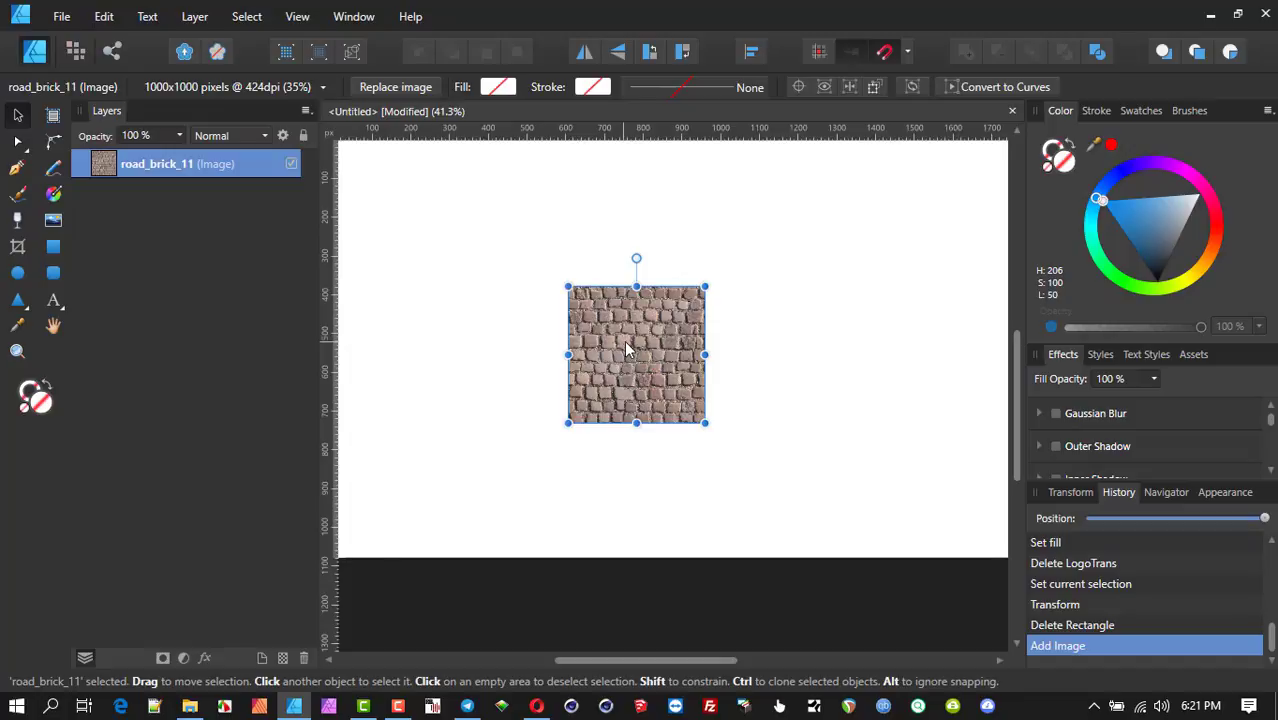
{"action": "scroll", "coordinate": [624, 340], "scroll_direction": "down", "scroll_amount": 1}
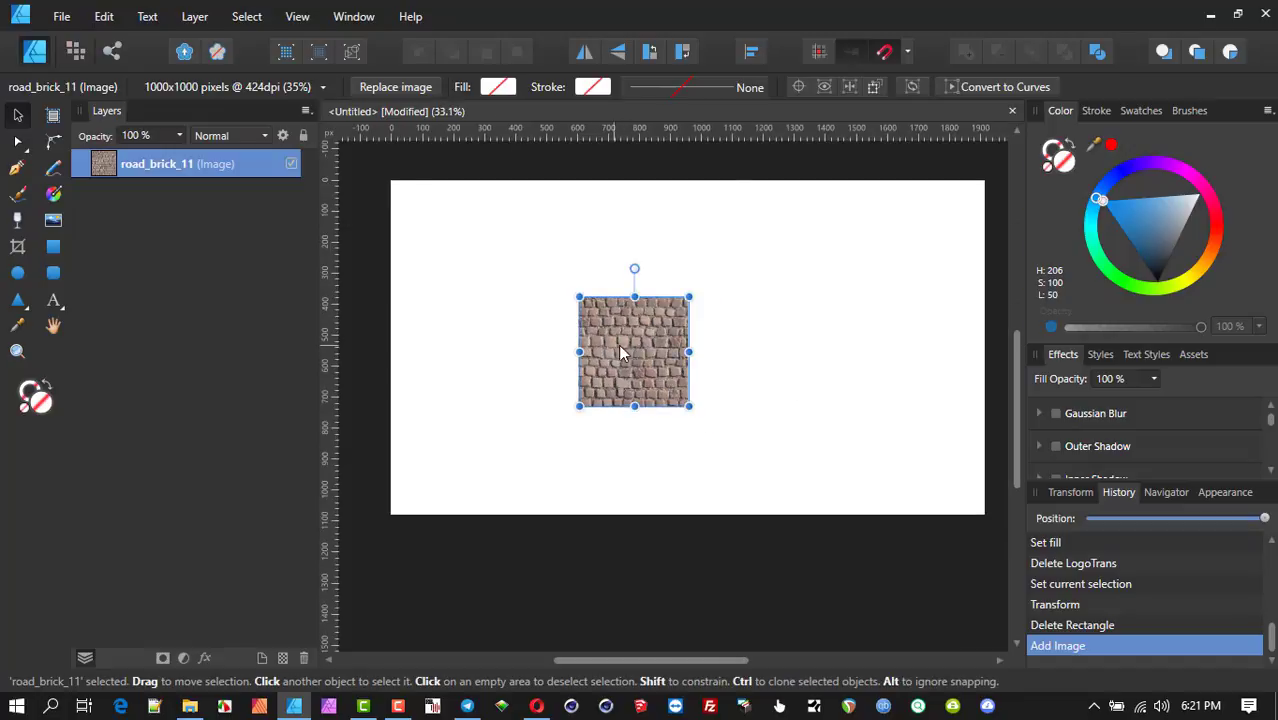
{"action": "left_click_drag", "start_coordinate": [623, 353], "coordinate": [676, 347]}
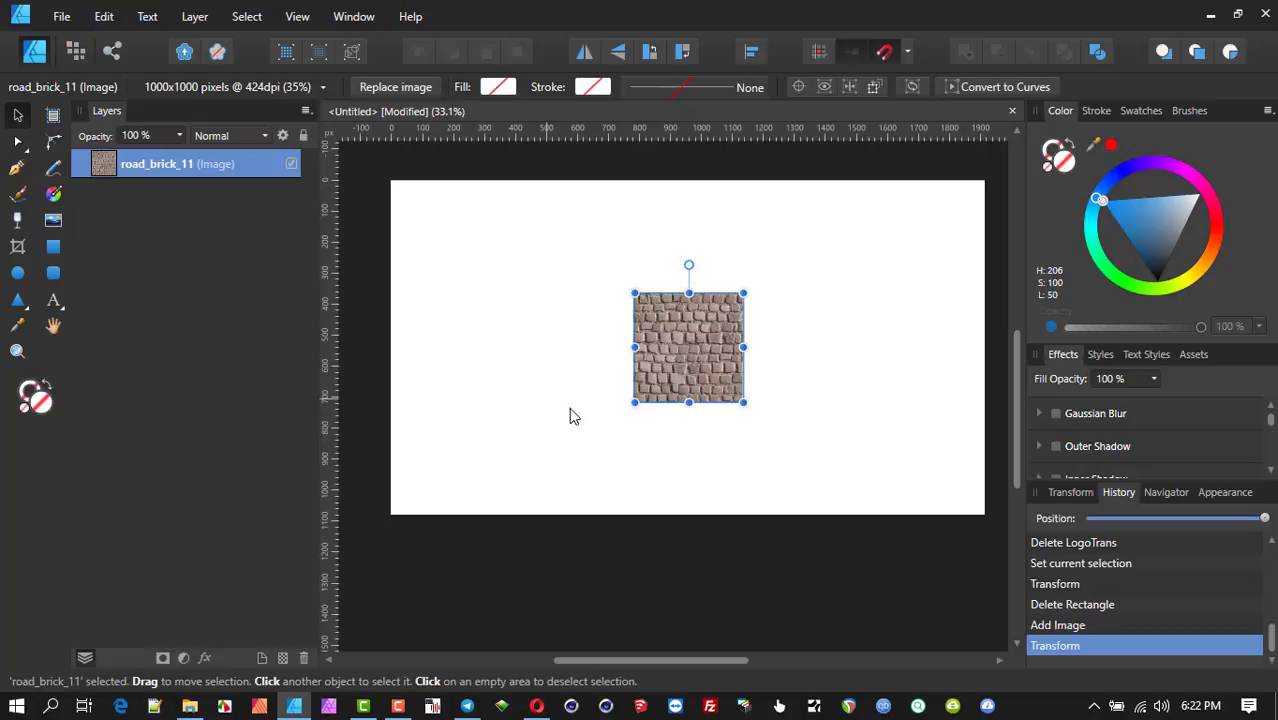
Convert the brick image to curves and drag its four corner nodes to the page corners.
{"action": "left_click", "coordinate": [1000, 88]}
{"action": "left_click", "coordinate": [18, 146]}
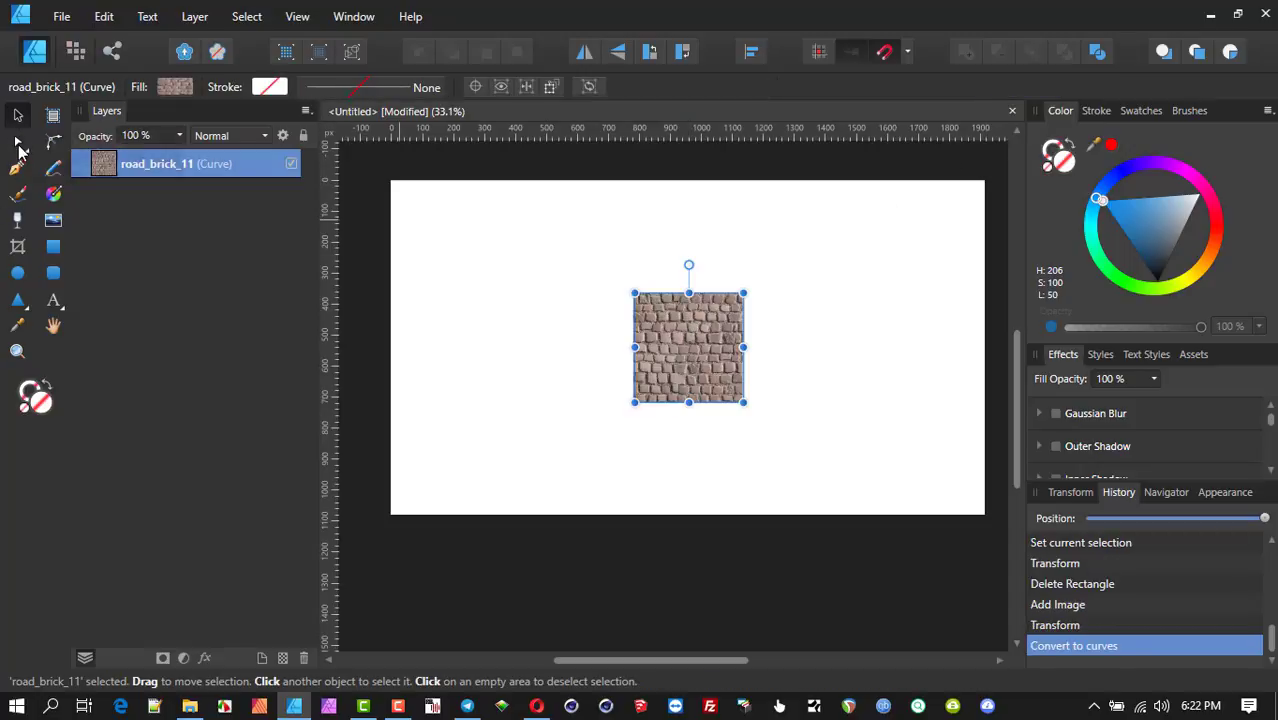
{"action": "left_click", "coordinate": [100, 139]}
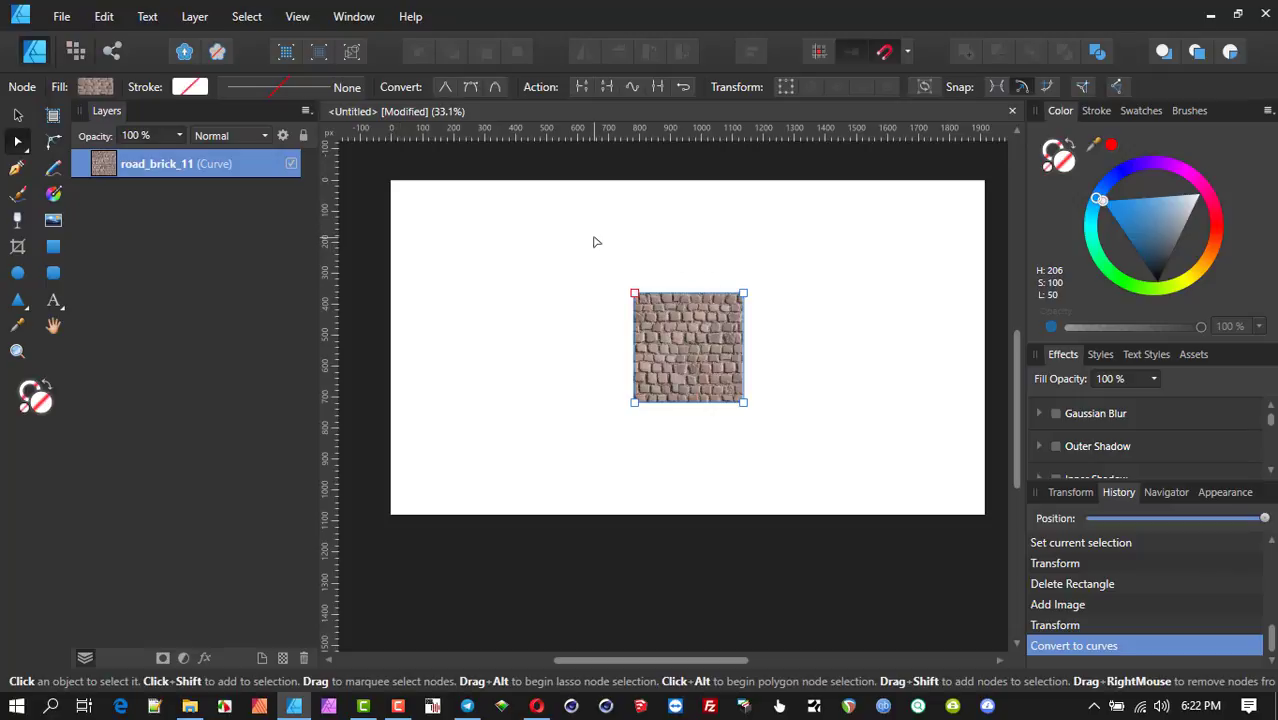
{"action": "left_click_drag", "start_coordinate": [634, 294], "coordinate": [391, 181]}
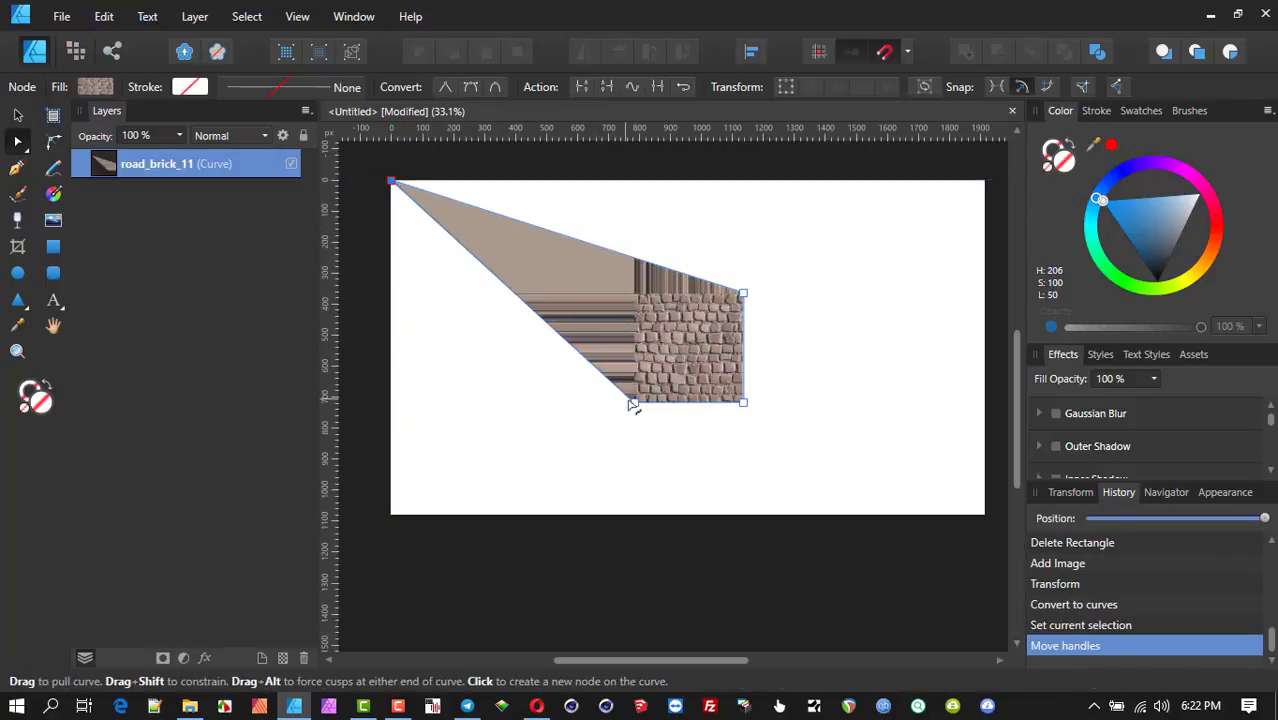
{"action": "left_click_drag", "start_coordinate": [633, 402], "coordinate": [409, 520]}
{"action": "left_click_drag", "start_coordinate": [743, 293], "coordinate": [986, 182]}
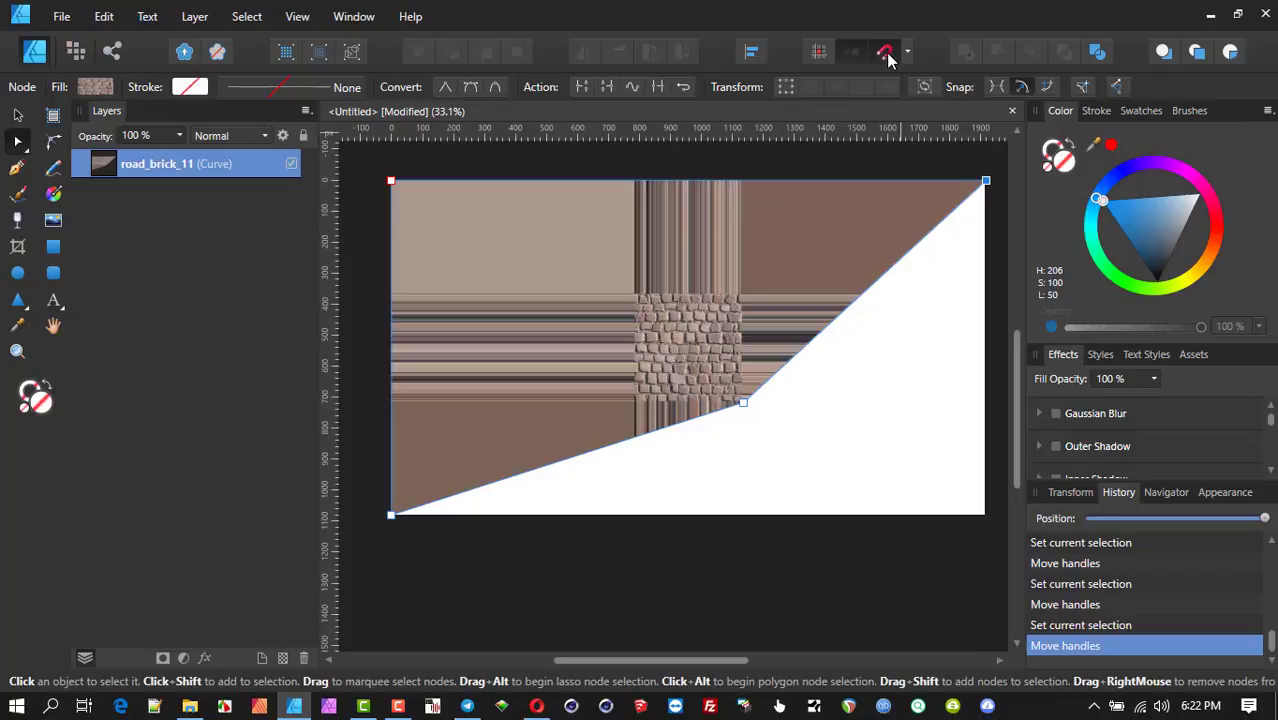
{"action": "left_click_drag", "start_coordinate": [744, 403], "coordinate": [985, 515]}
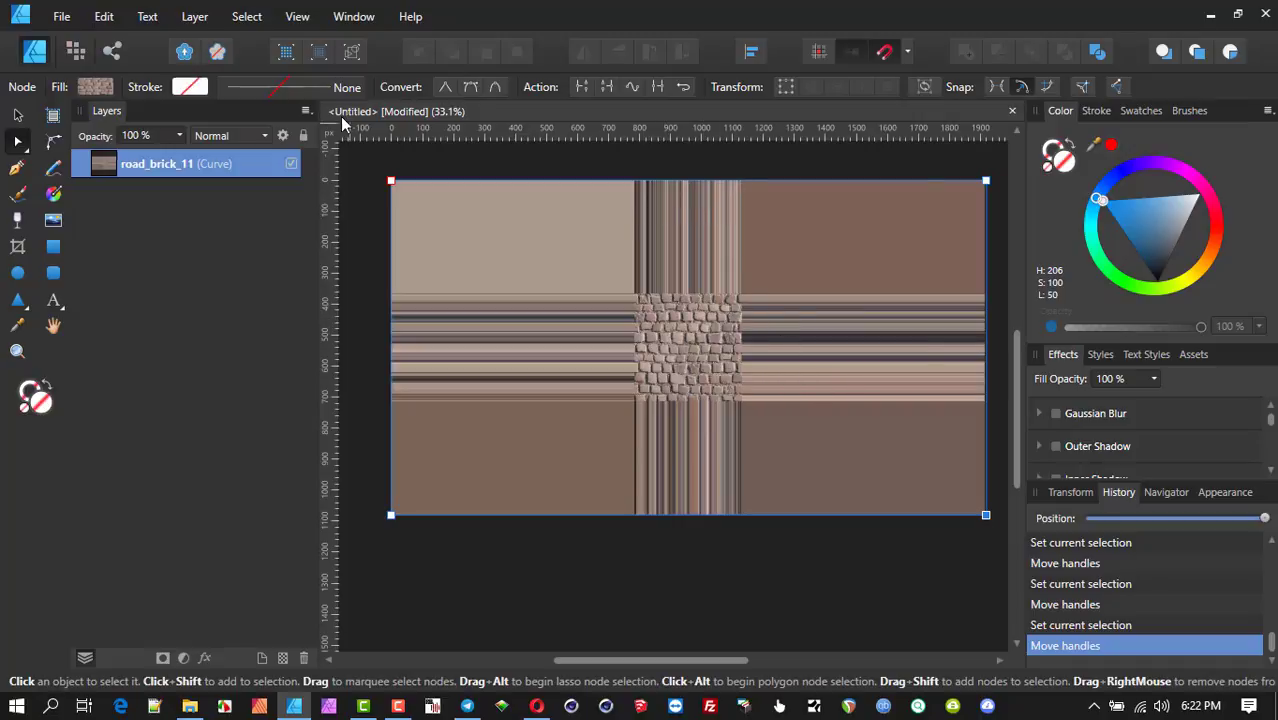
Set the brick fill's Extend to Wrap, then shrink and rotate the tiled cobblestones.
{"action": "left_click", "coordinate": [54, 198]}
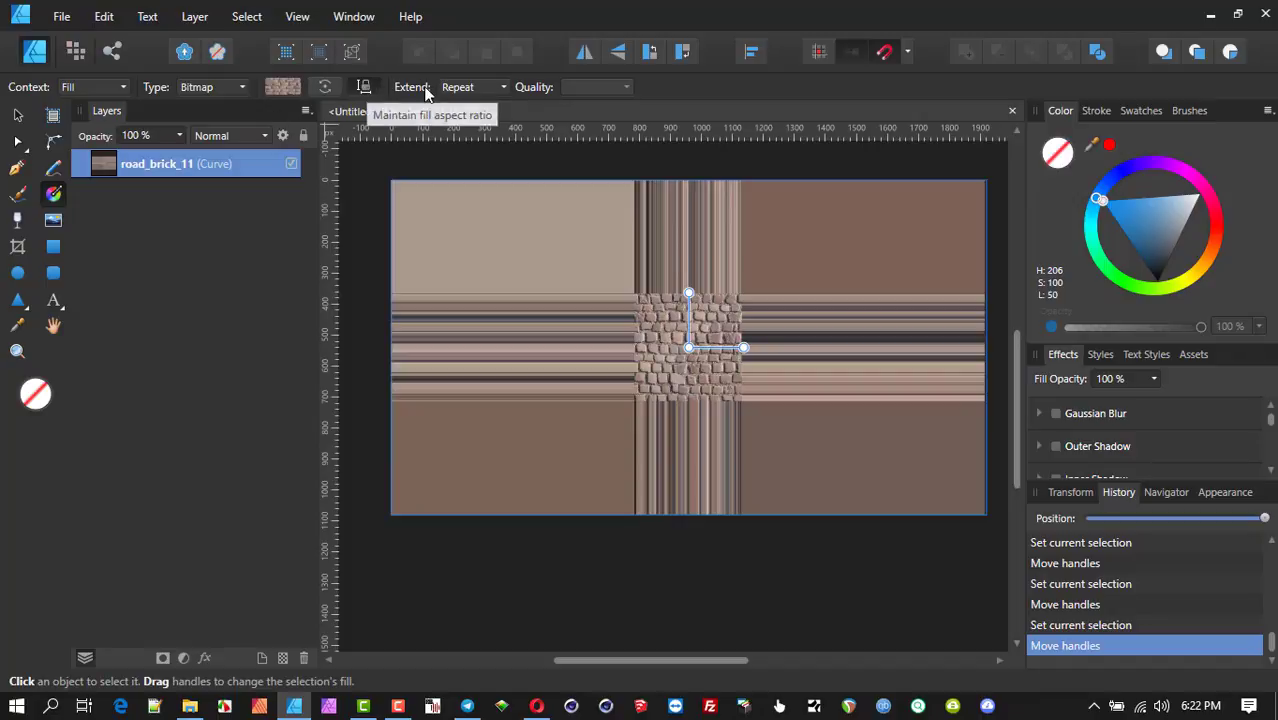
{"action": "left_click", "coordinate": [494, 91]}
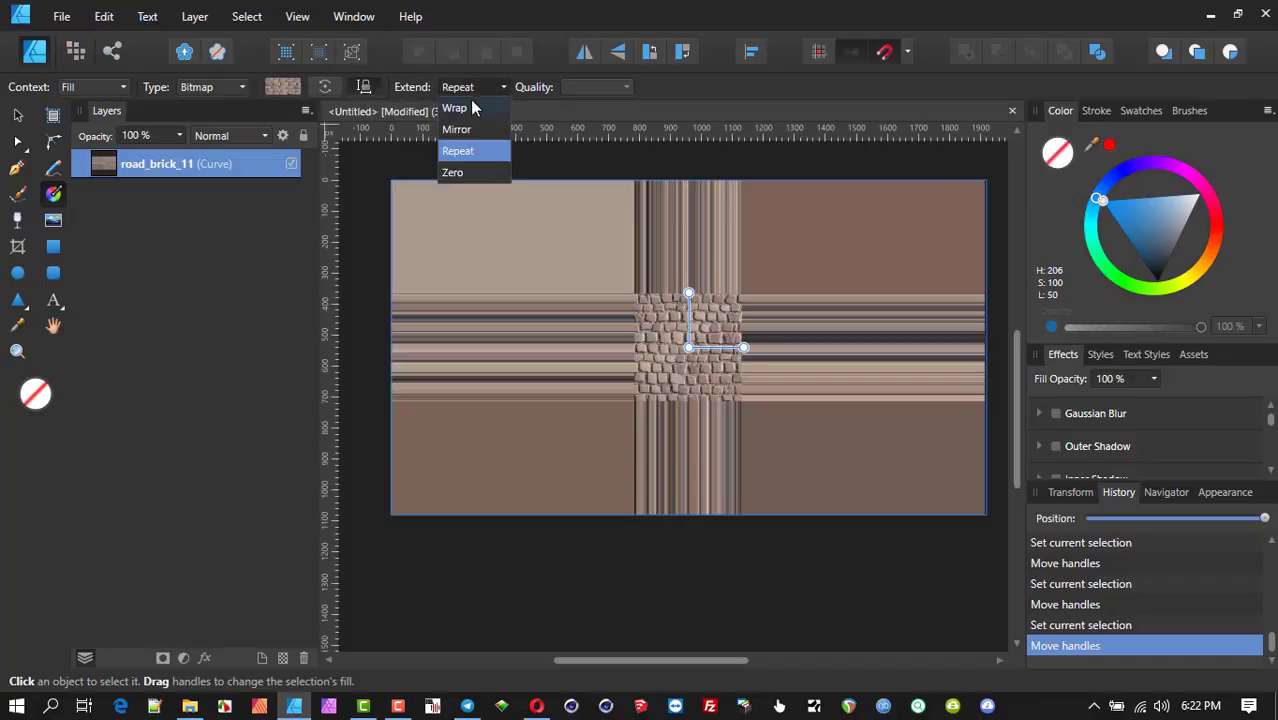
{"action": "left_click", "coordinate": [464, 110]}
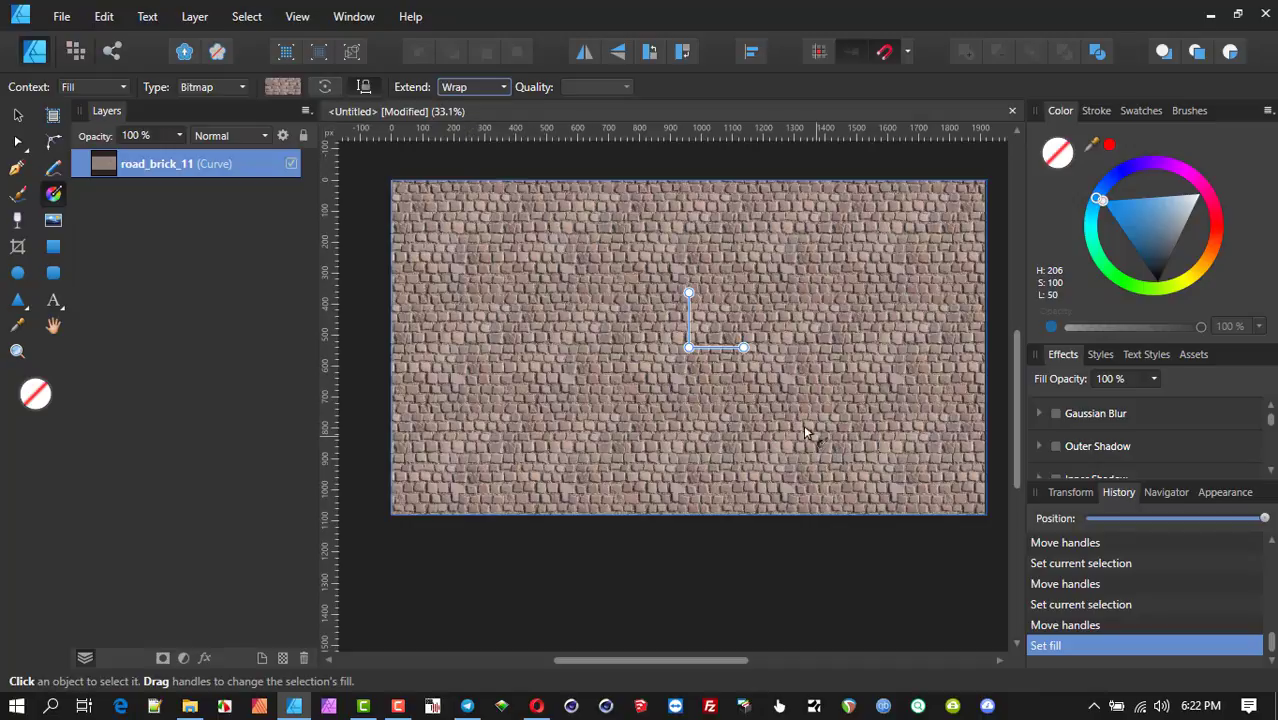
{"action": "left_click_drag", "start_coordinate": [751, 347], "coordinate": [835, 348]}
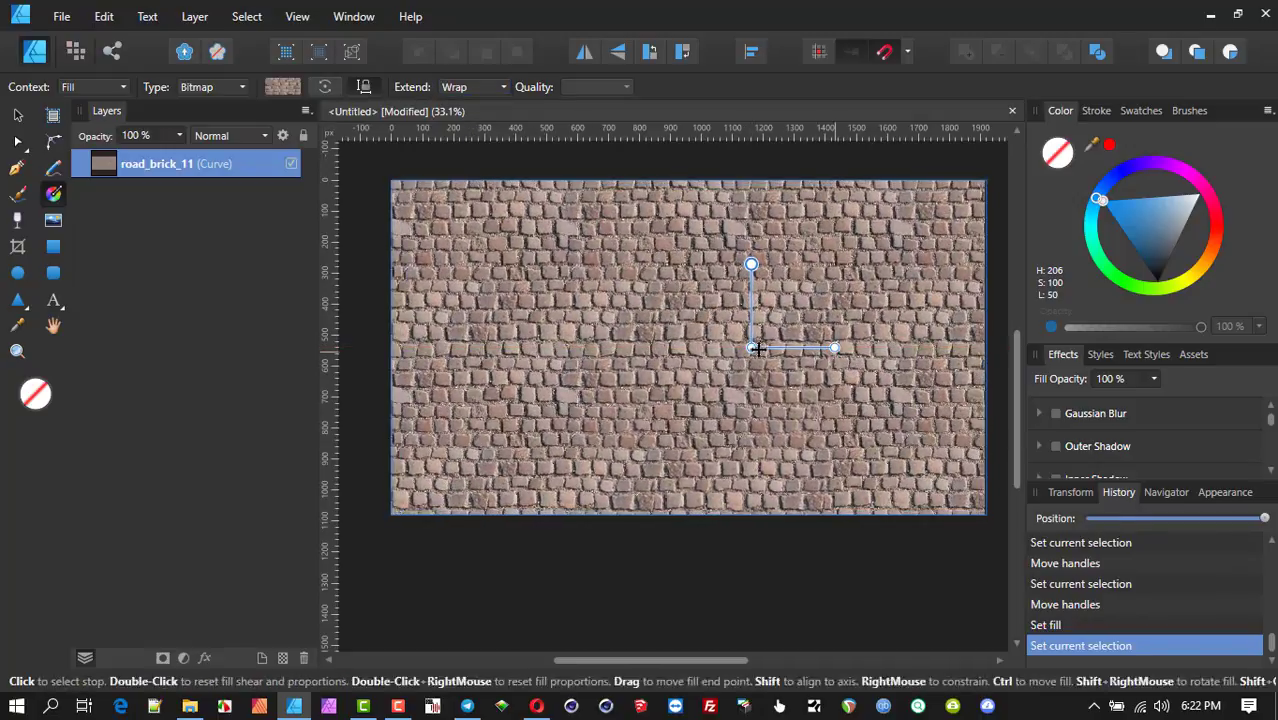
{"action": "left_click", "coordinate": [757, 349]}
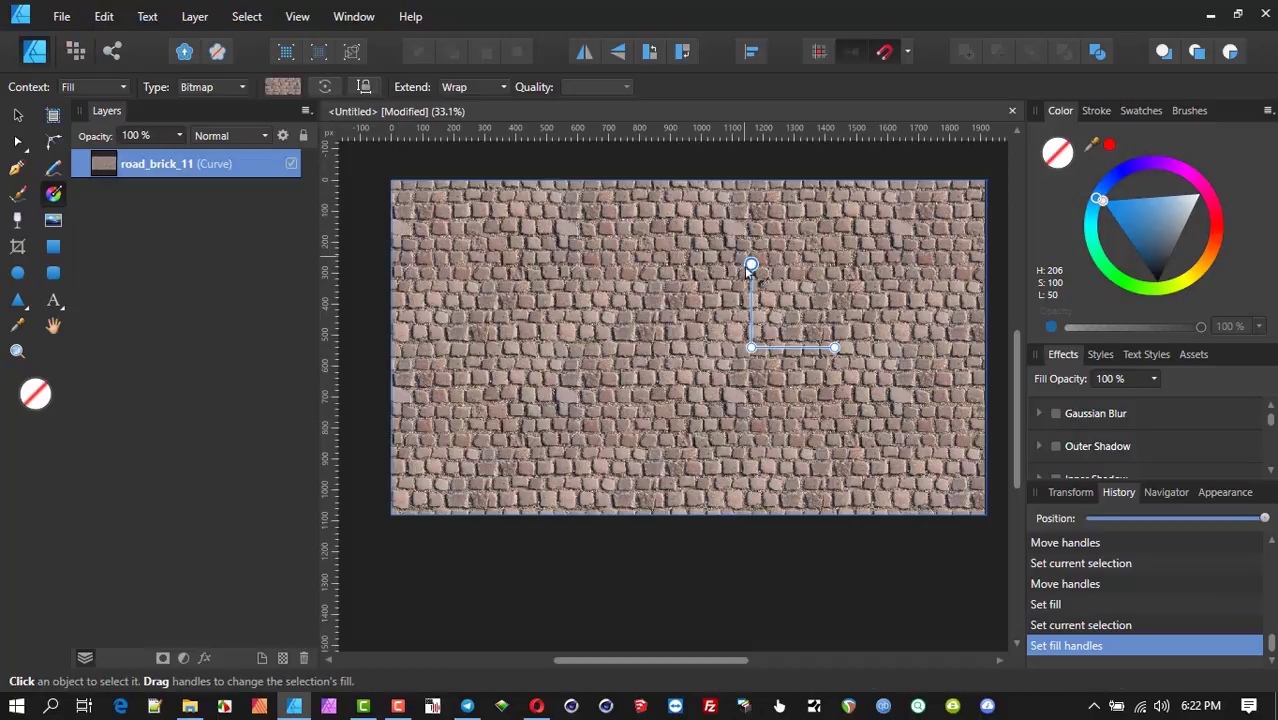
{"action": "left_click_drag", "start_coordinate": [751, 268], "coordinate": [845, 258]}
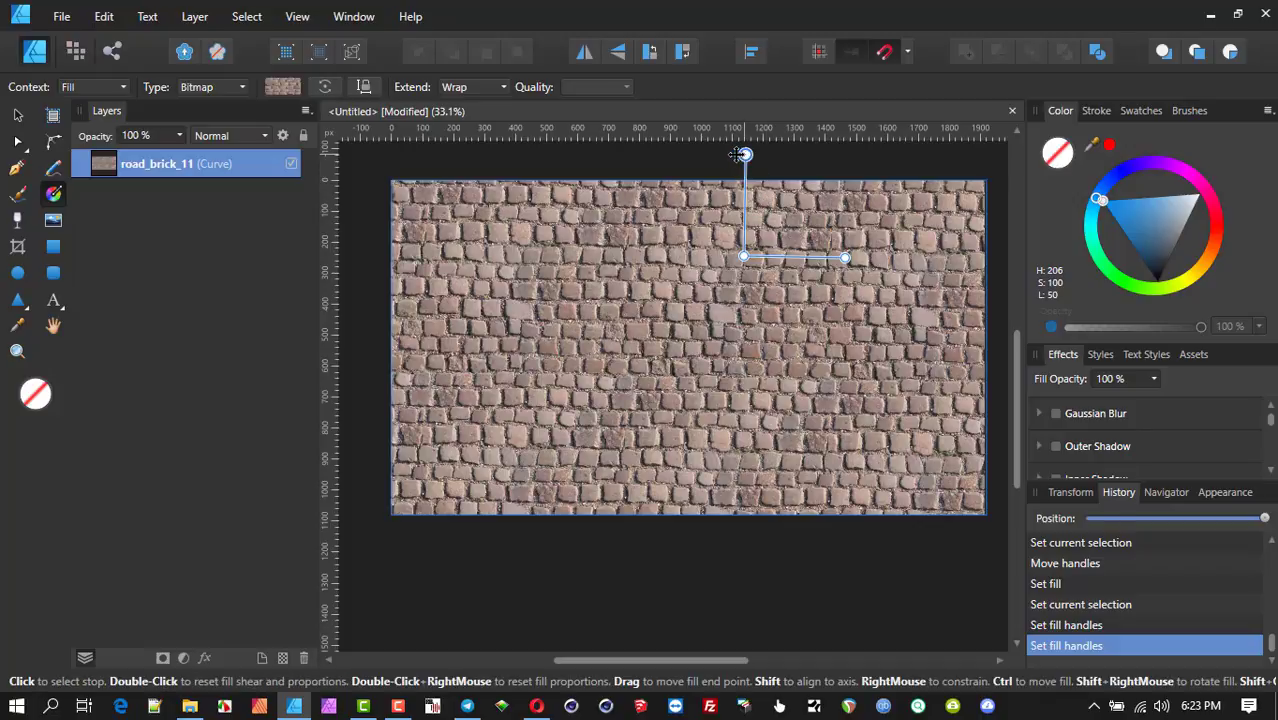
Drag the fill's top handle so the cobblestone rows run horizontally again.
{"action": "mouse_move", "coordinate": [745, 155]}
{"action": "left_mouse_down"}
{"action": "mouse_move", "coordinate": [736, 163]}
{"action": "mouse_move", "coordinate": [747, 166]}
{"action": "mouse_move", "coordinate": [465, 181]}
{"action": "mouse_move", "coordinate": [688, 238]}
{"action": "mouse_move", "coordinate": [713, 180]}
{"action": "mouse_move", "coordinate": [745, 190]}
{"action": "mouse_move", "coordinate": [741, 160]}
{"action": "left_mouse_up"}
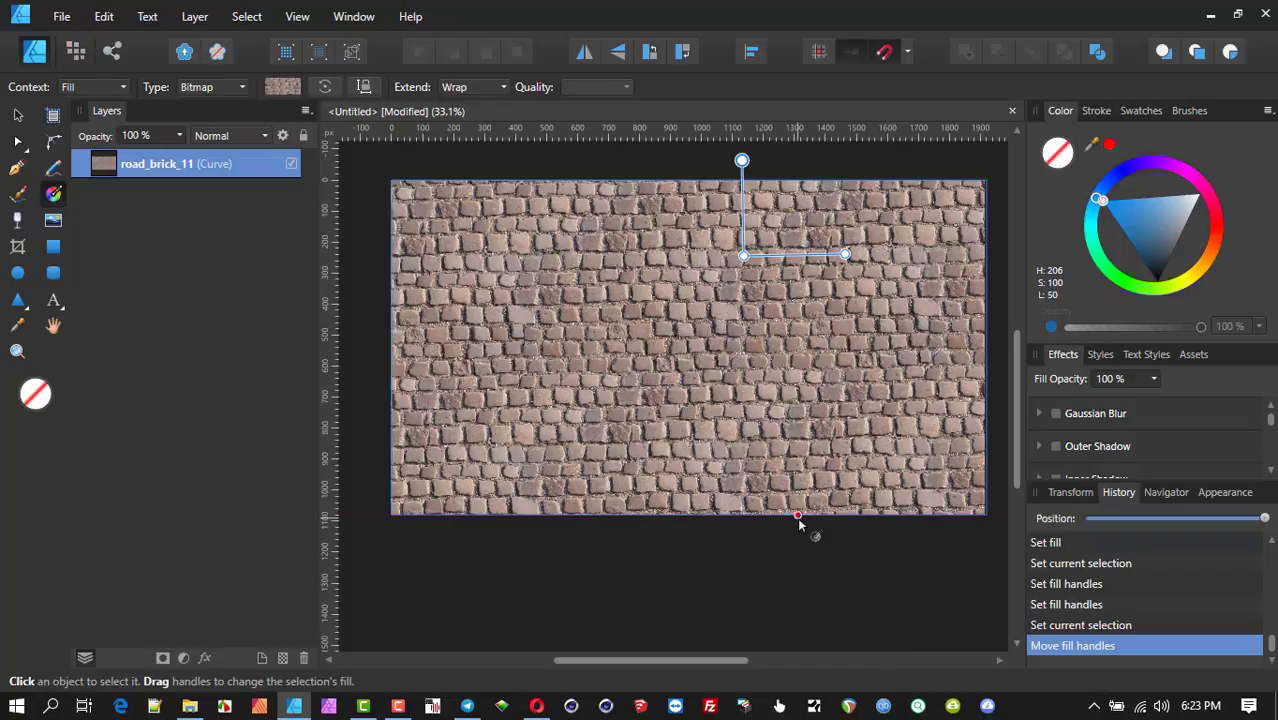